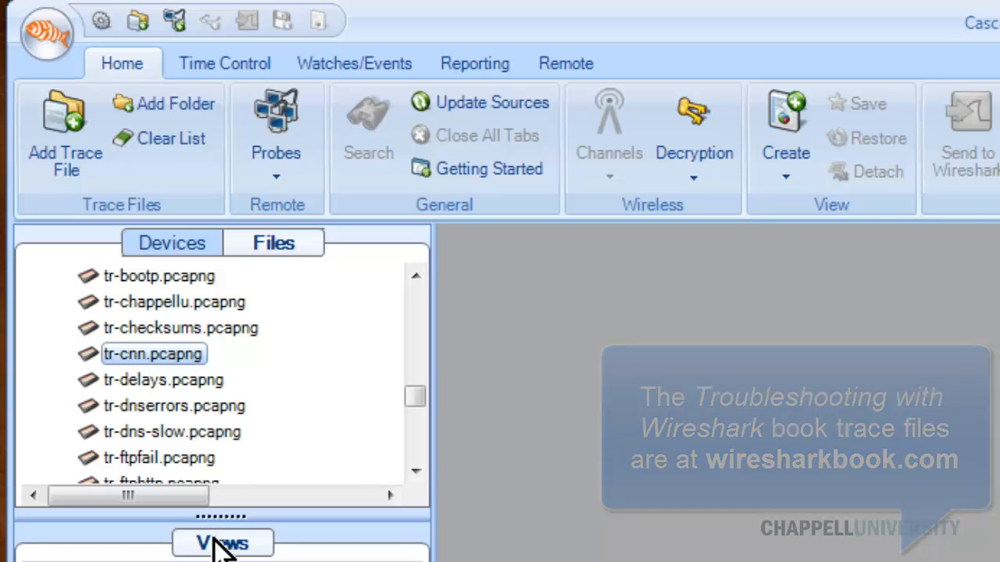
Step: Create a subfolder named "My Favorite Views" under the Custom folder of the views list
{"action": "left_click_drag", "start_coordinate": [242, 539], "coordinate": [248, 368]}
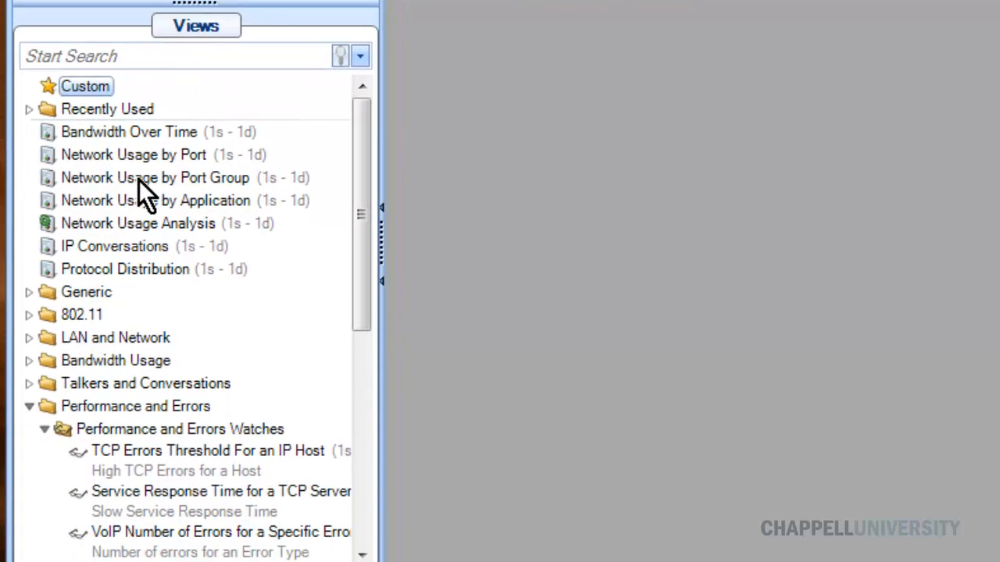
{"action": "right_click", "coordinate": [94, 86]}
{"action": "left_click", "coordinate": [179, 222]}
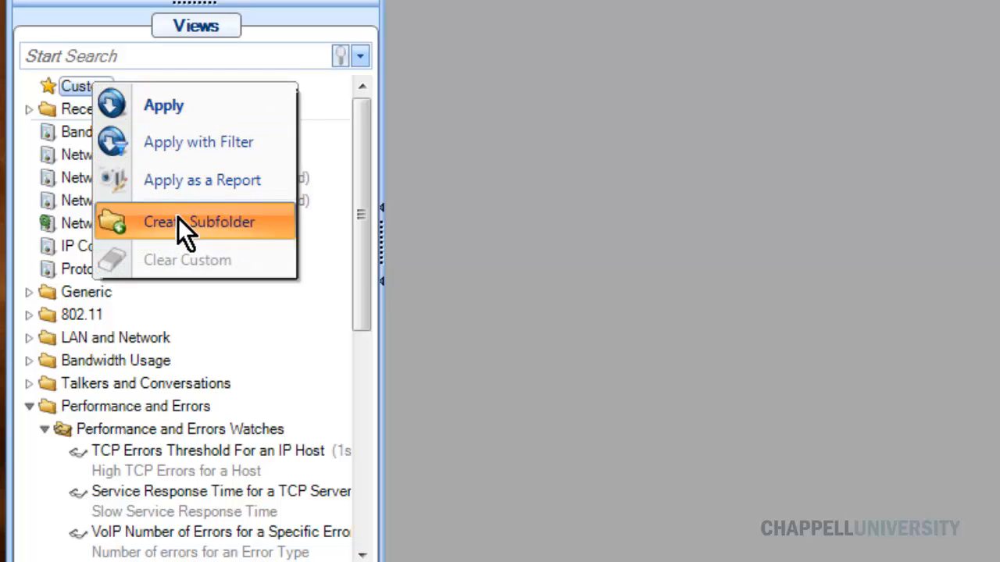
{"action": "left_click_drag", "start_coordinate": [999, 0], "coordinate": [365, 242]}
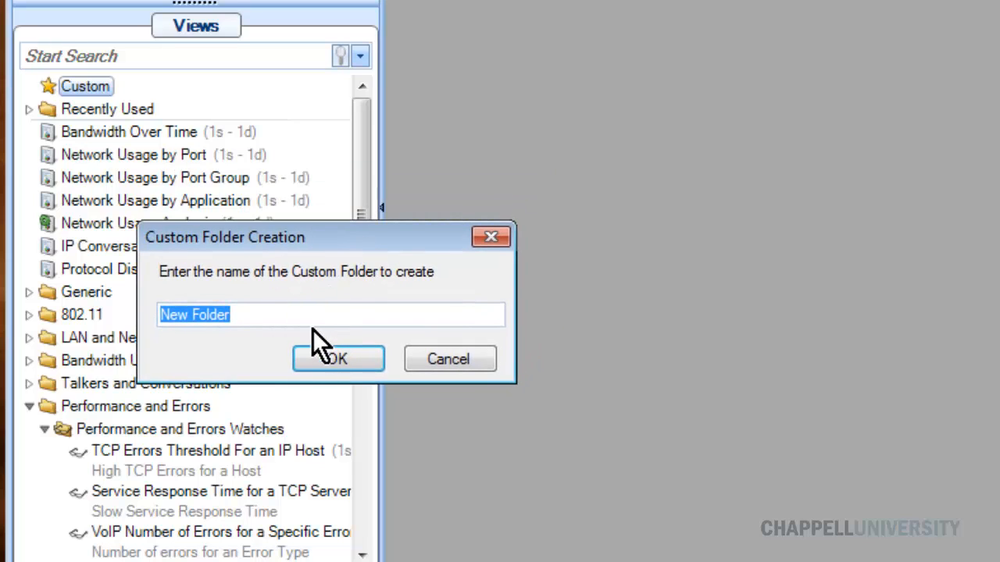
{"action": "type", "text": "My"}
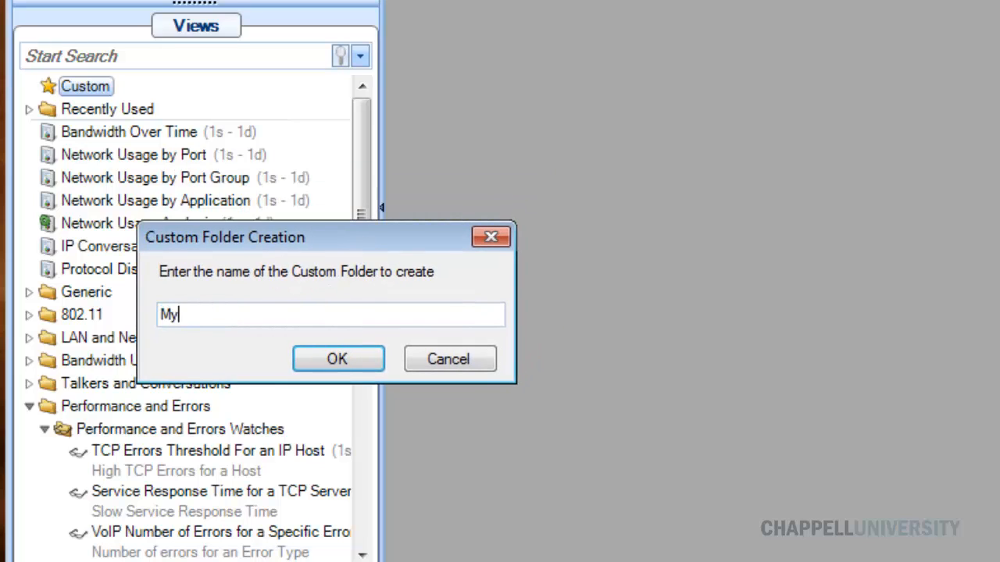
{"action": "type", "text": " Favorite Views"}
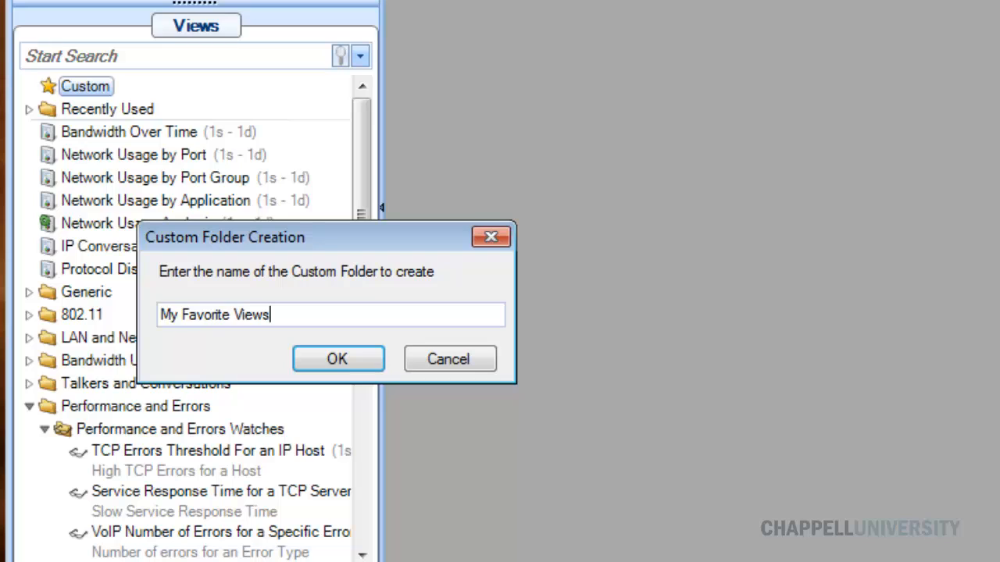
{"action": "left_click", "coordinate": [317, 358]}
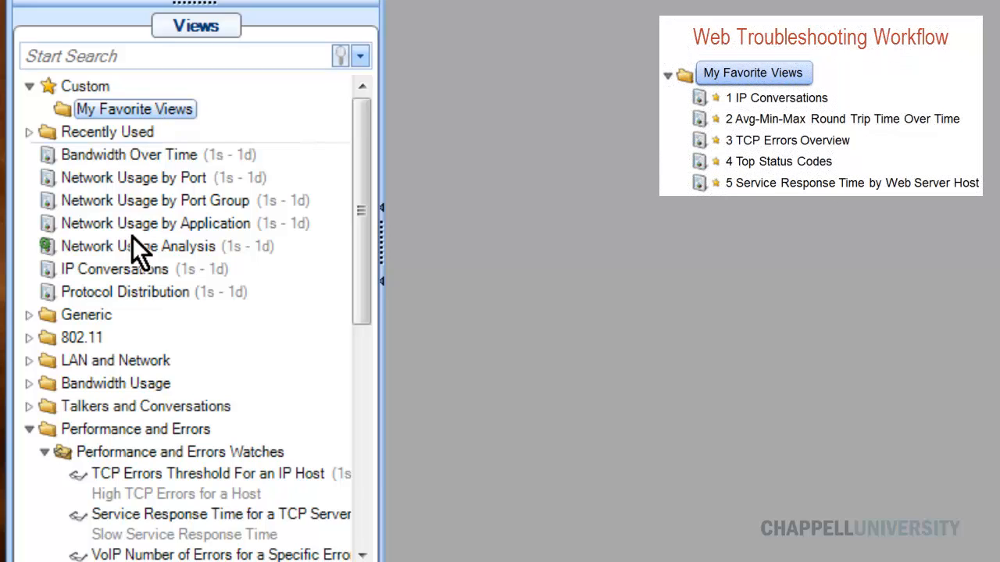
Step: Add the IP Conversations view to the My Favorite Views folder and expand that folder
{"action": "left_click", "coordinate": [111, 270]}
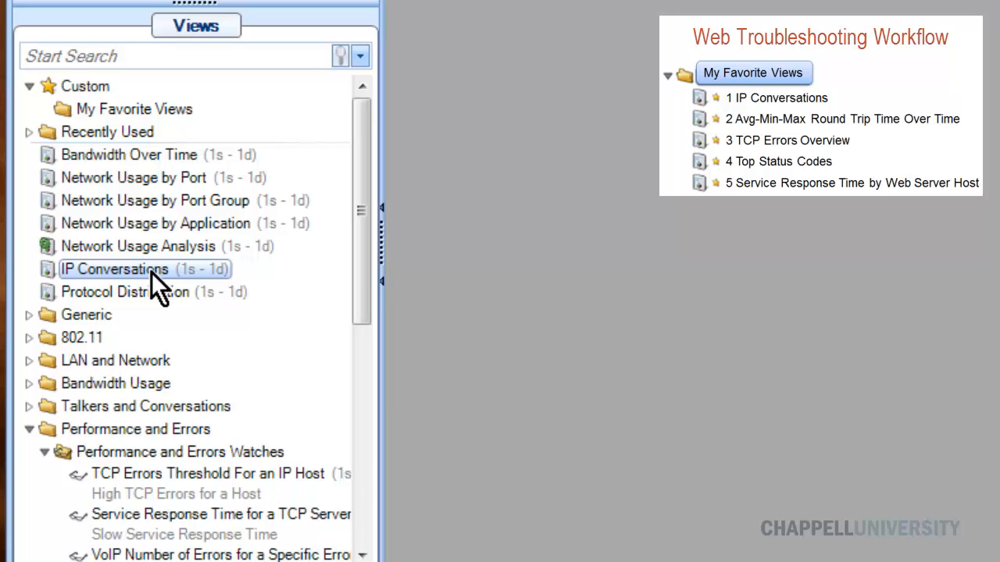
{"action": "left_click_drag", "start_coordinate": [151, 272], "coordinate": [144, 105]}
{"action": "left_click", "coordinate": [44, 111]}
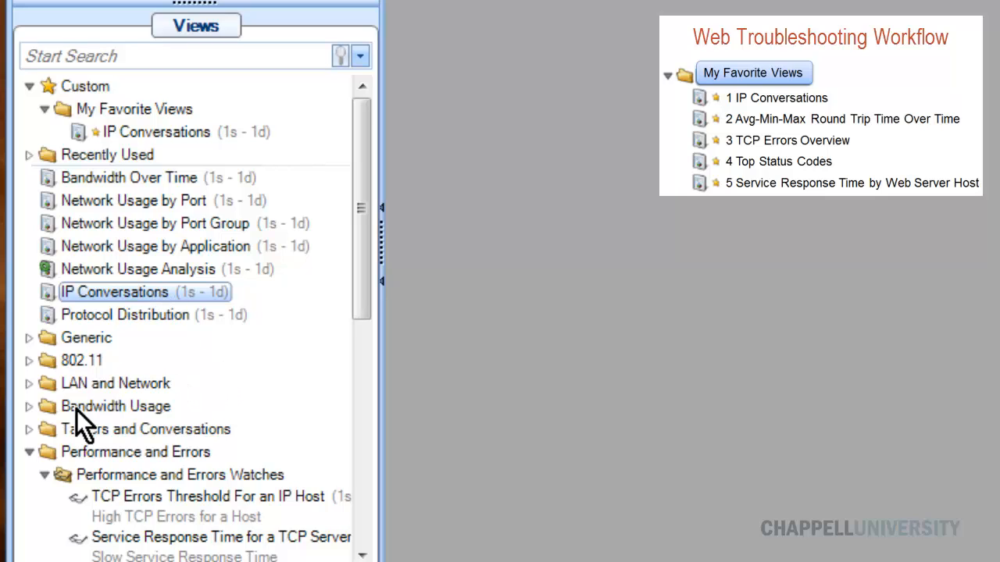
Step: Add Avg/Min/Max Round Trip Time Over Time from Performance and Errors > TCP > Round Trip Time to My Favorite Views
{"action": "left_click", "coordinate": [30, 453]}
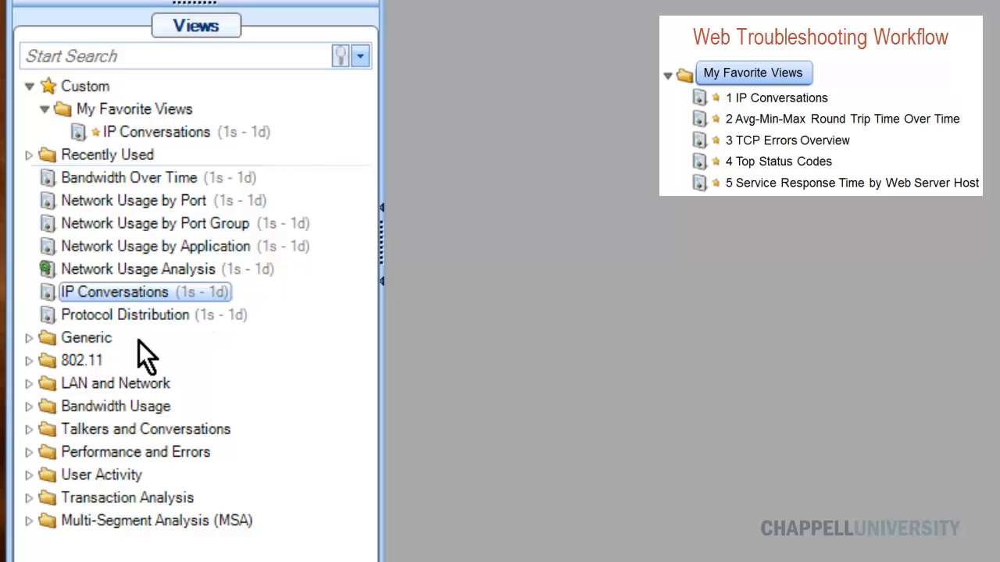
{"action": "left_click", "coordinate": [29, 452]}
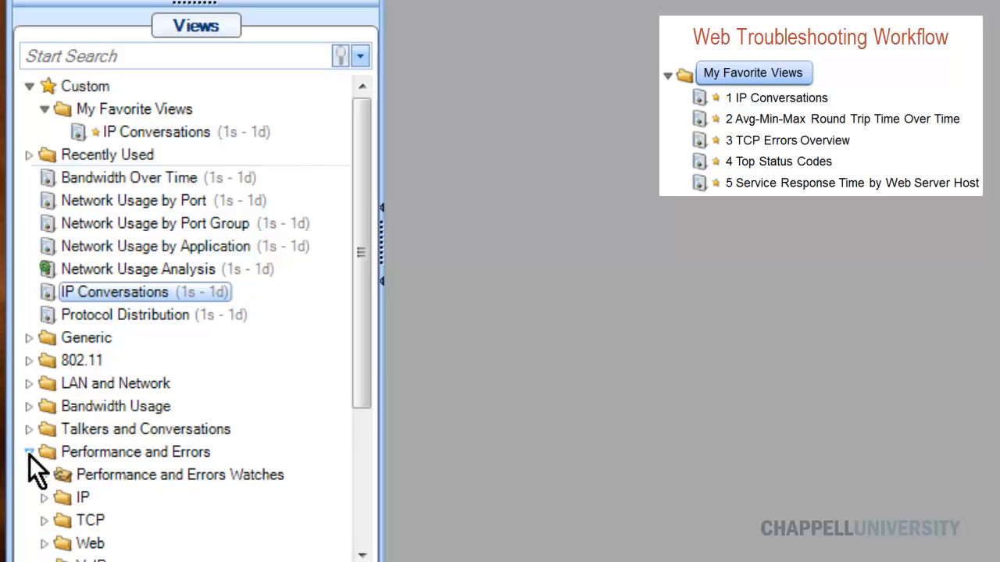
{"action": "left_click_drag", "start_coordinate": [372, 350], "coordinate": [371, 421]}
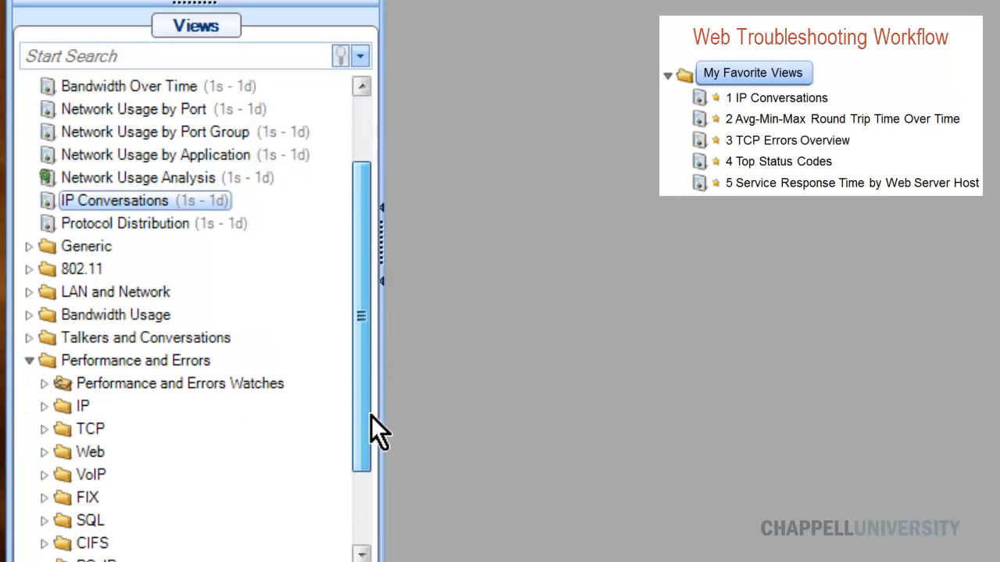
{"action": "left_click", "coordinate": [45, 431]}
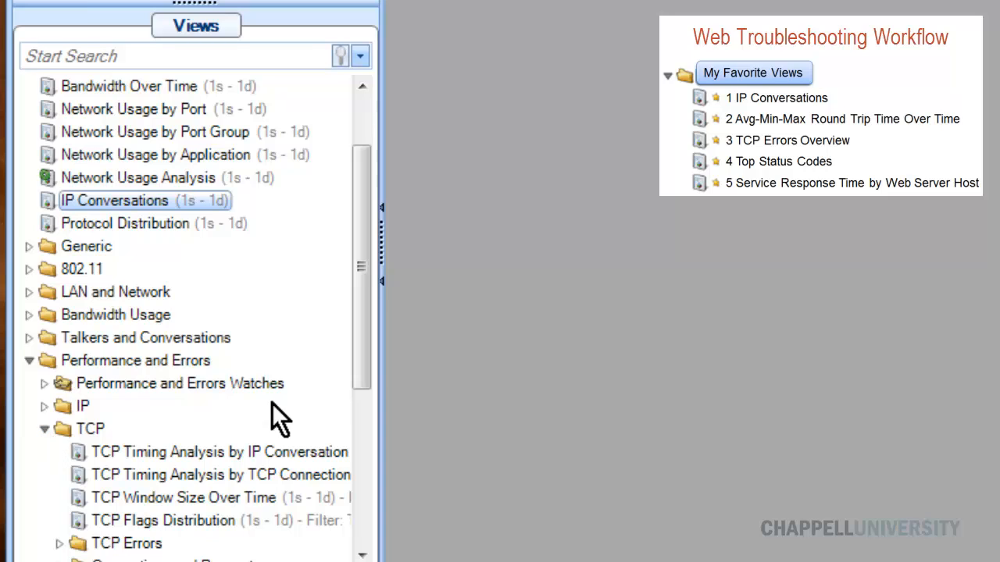
{"action": "left_click_drag", "start_coordinate": [362, 344], "coordinate": [359, 404]}
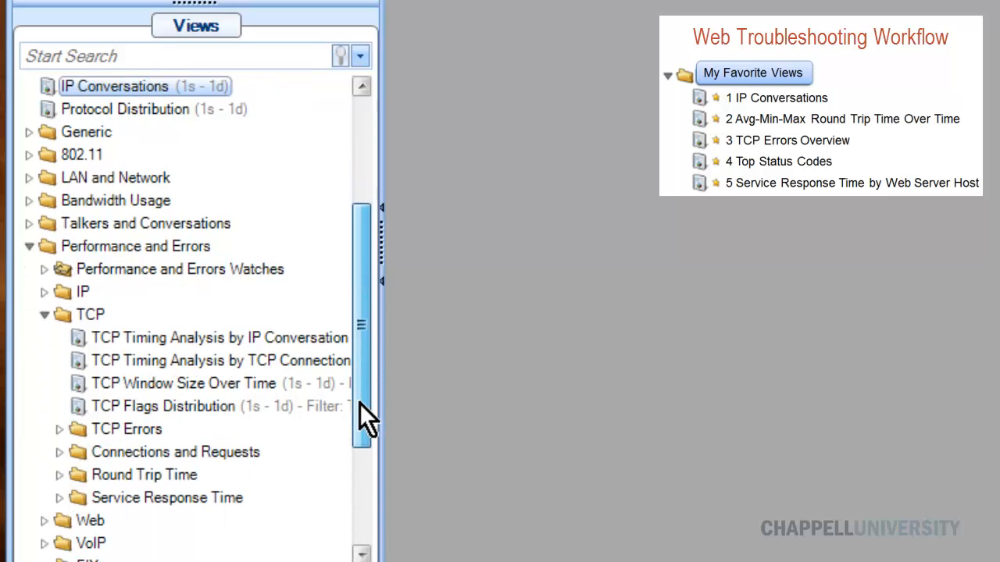
{"action": "left_click", "coordinate": [60, 476]}
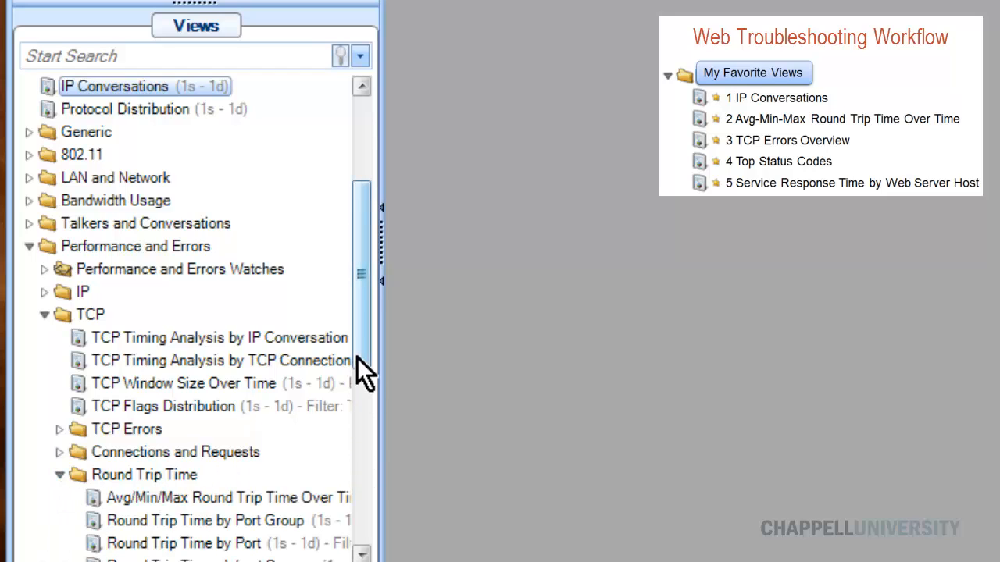
{"action": "left_click_drag", "start_coordinate": [358, 357], "coordinate": [362, 369]}
{"action": "left_click", "coordinate": [207, 449]}
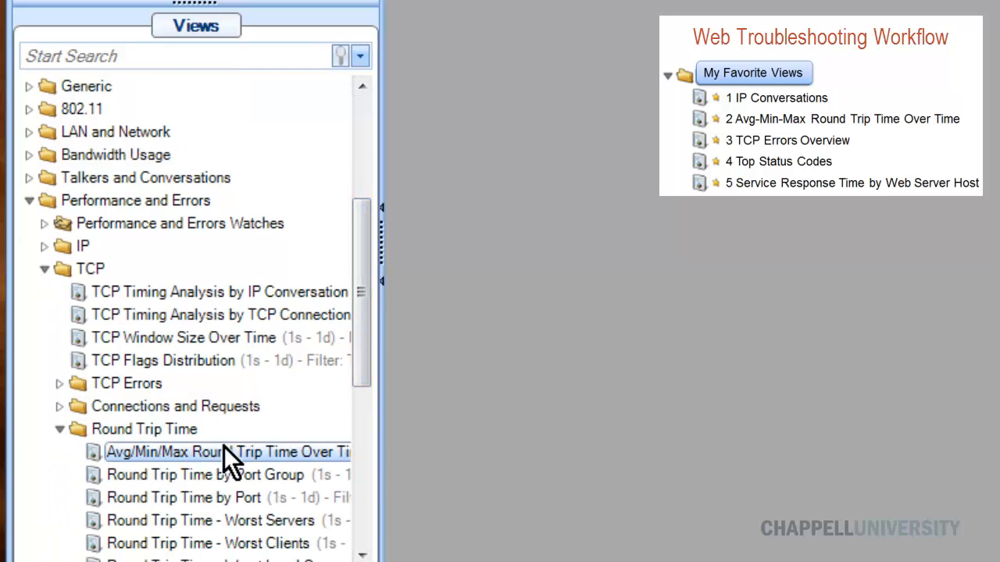
{"action": "left_click_drag", "start_coordinate": [402, 432], "coordinate": [442, 429]}
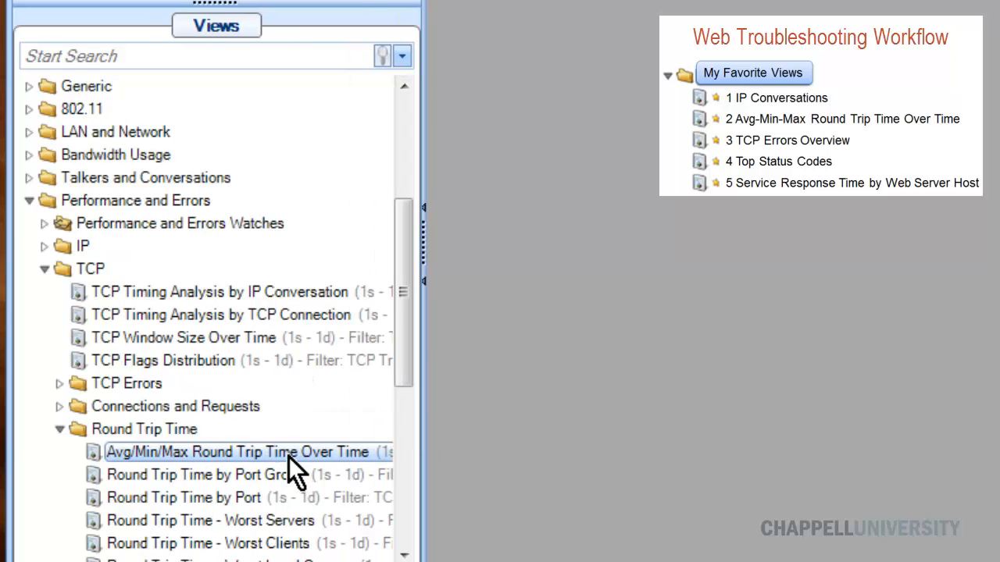
{"action": "left_click_drag", "start_coordinate": [290, 451], "coordinate": [265, 120]}
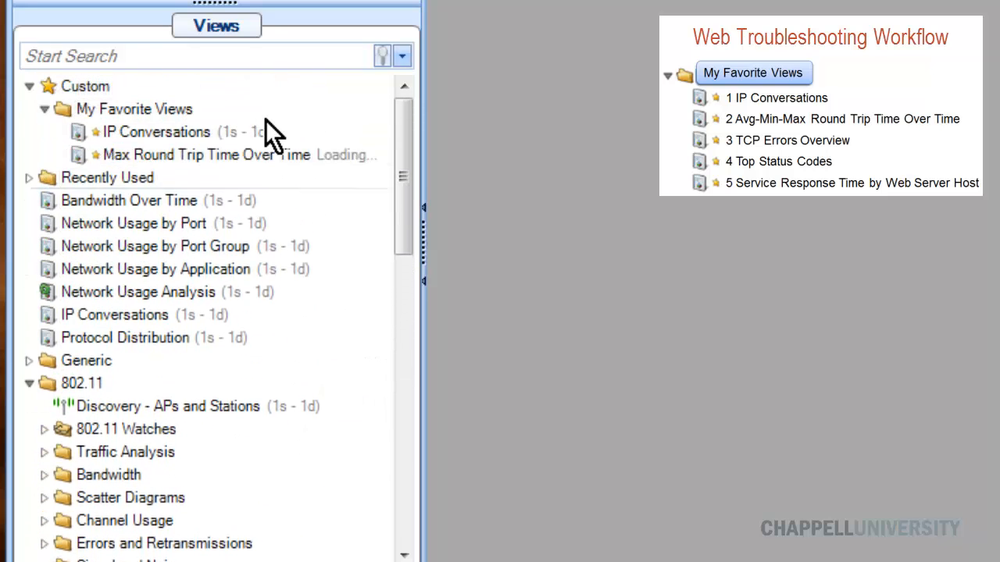
Step: Add the TCP Errors Overview view from the TCP Errors folder to My Favorite Views
{"action": "scroll", "coordinate": [265, 121], "scroll_direction": "down", "scroll_amount": 5}
{"action": "left_click_drag", "start_coordinate": [403, 243], "coordinate": [406, 109]}
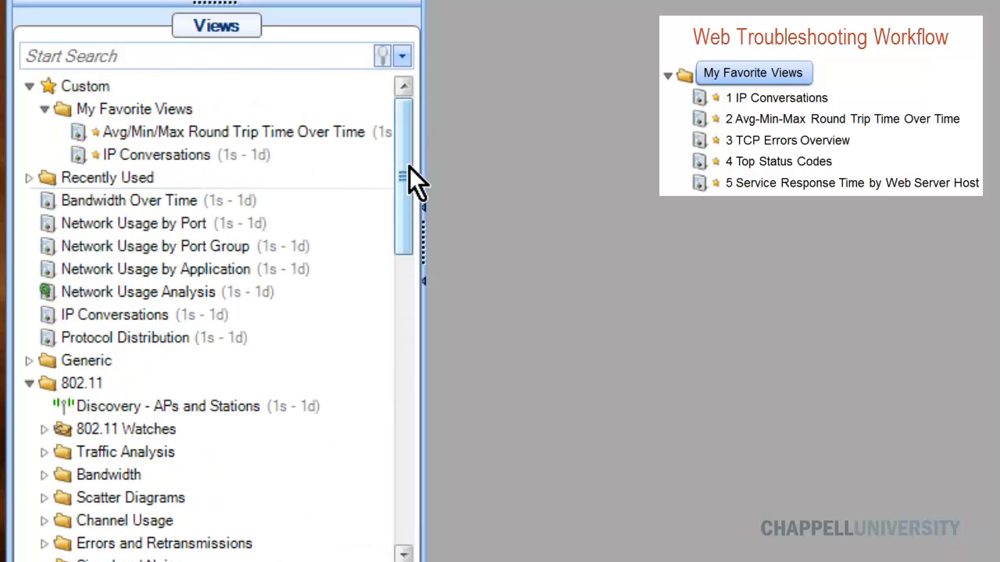
{"action": "left_click_drag", "start_coordinate": [409, 167], "coordinate": [404, 339]}
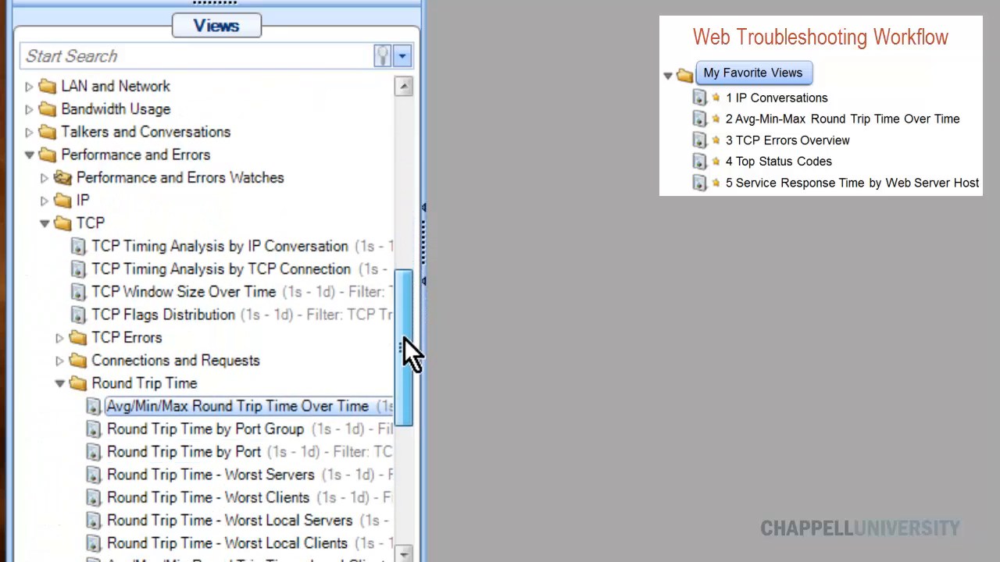
{"action": "left_click", "coordinate": [140, 339]}
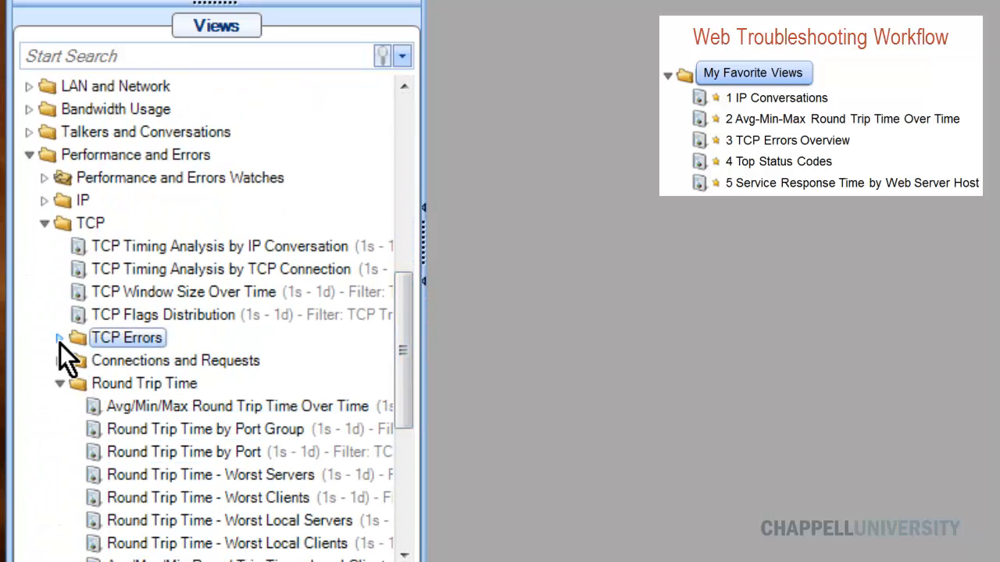
{"action": "left_click", "coordinate": [59, 339]}
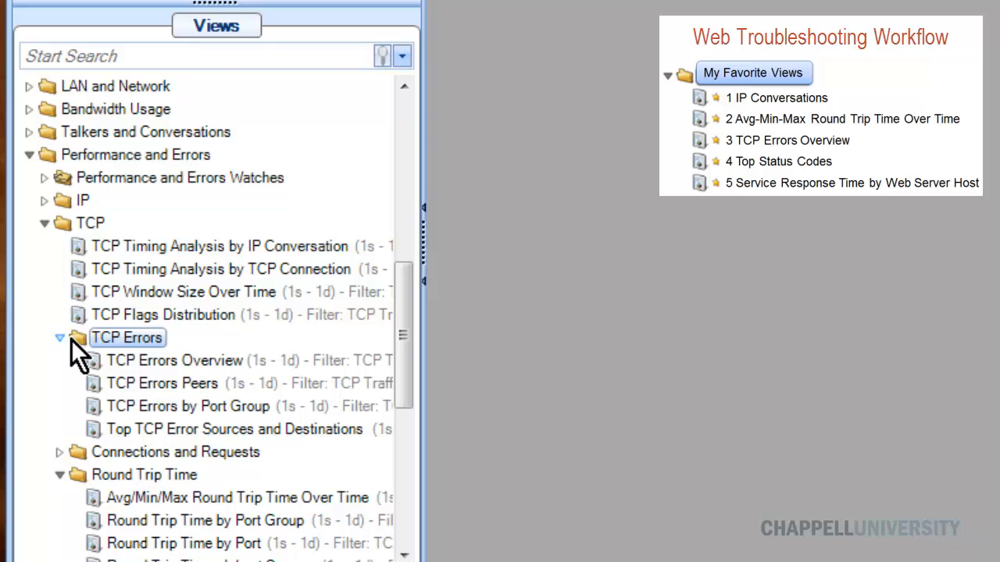
{"action": "left_click", "coordinate": [160, 360]}
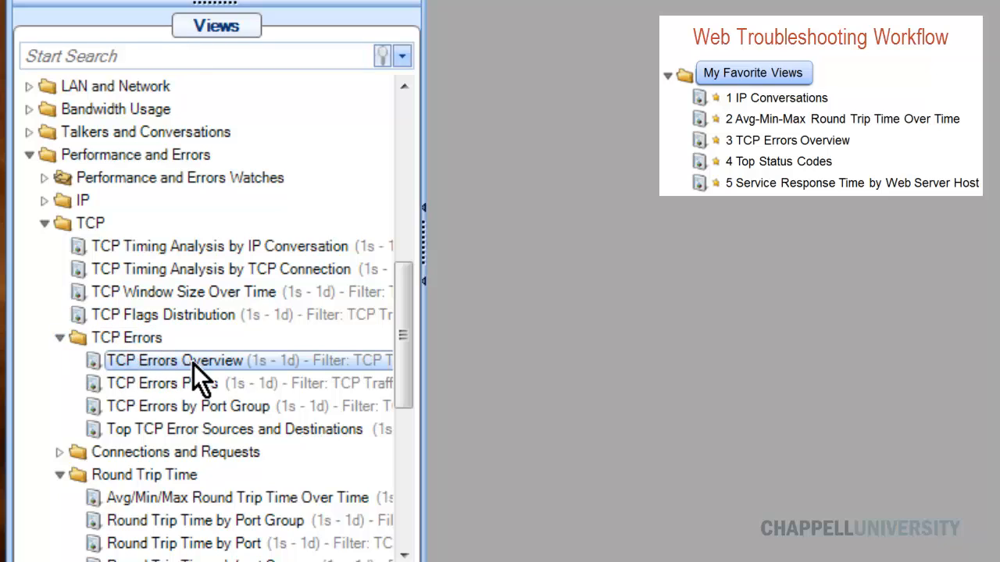
{"action": "left_click_drag", "start_coordinate": [193, 363], "coordinate": [196, 124]}
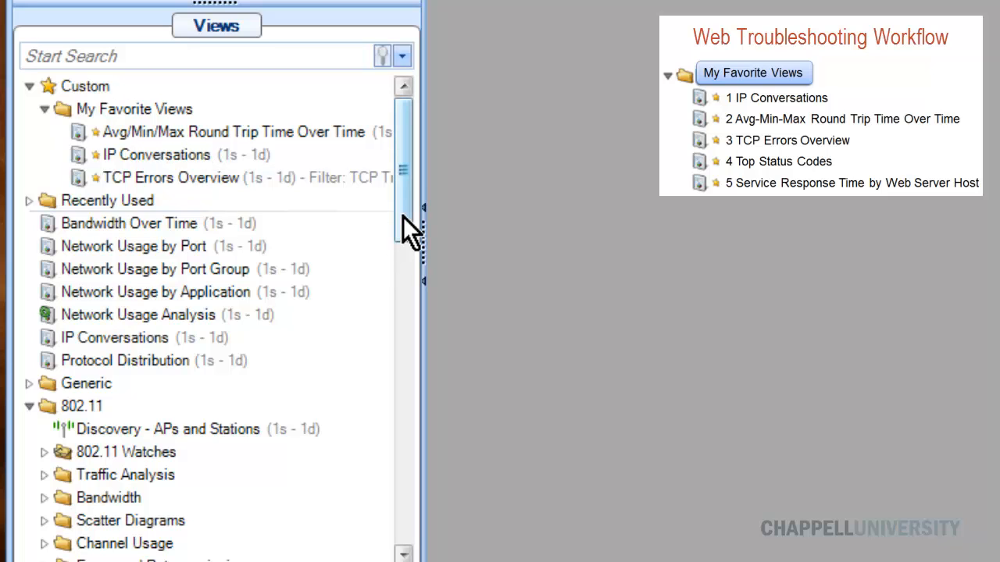
Step: Collapse the TCP folder and add the Top Status Codes view from the Web folder to My Favorite Views
{"action": "left_click_drag", "start_coordinate": [403, 217], "coordinate": [406, 411]}
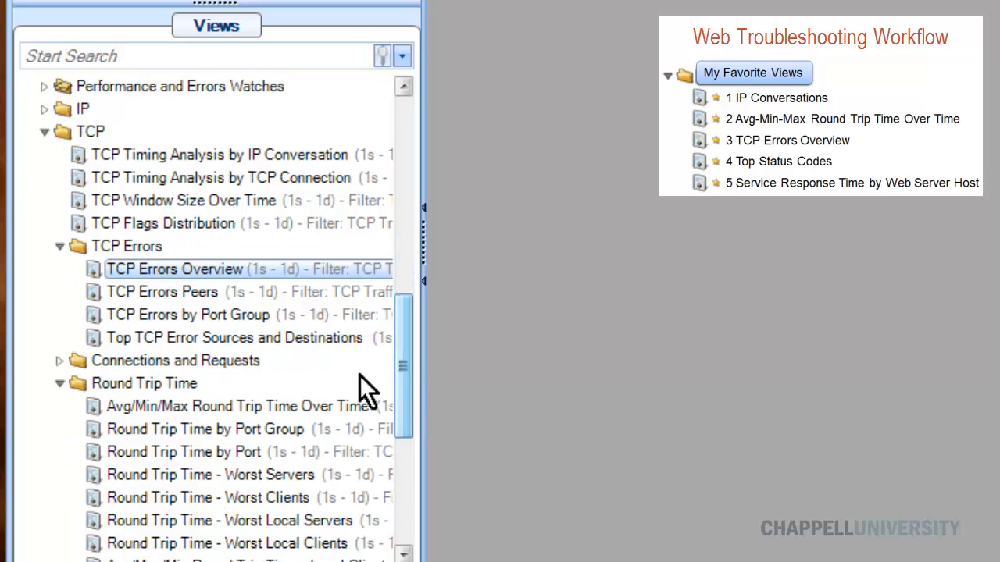
{"action": "left_click", "coordinate": [44, 133]}
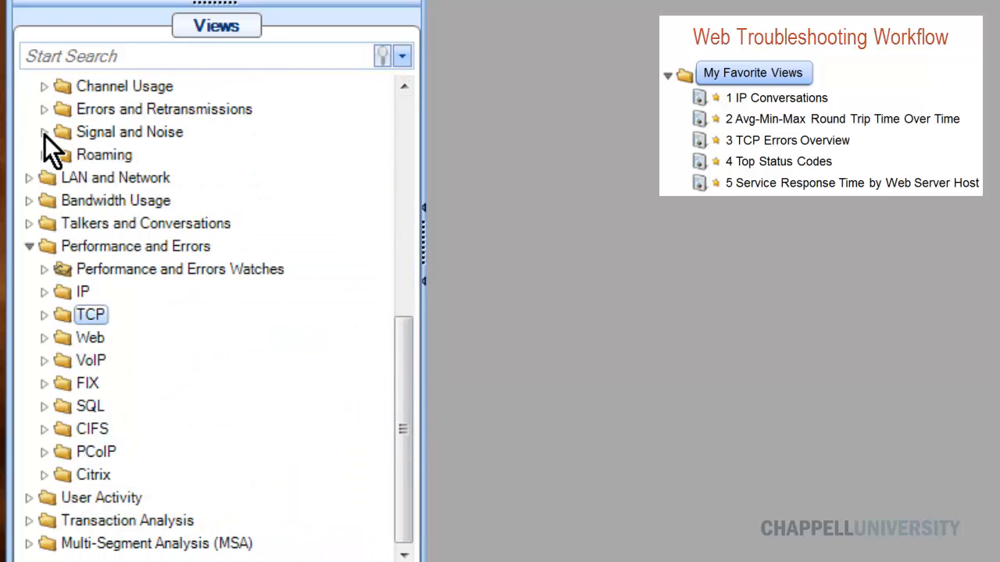
{"action": "left_click", "coordinate": [44, 338]}
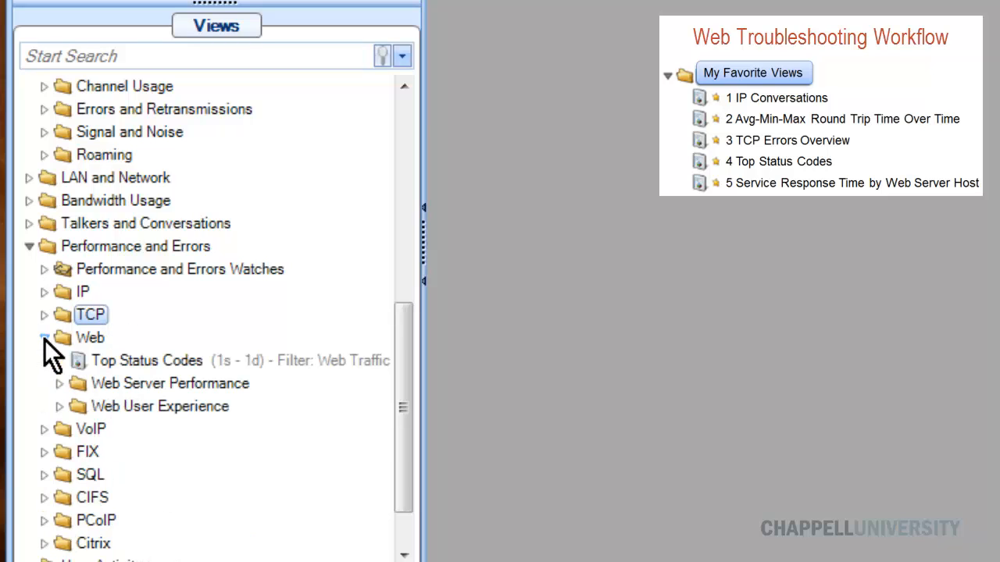
{"action": "left_click", "coordinate": [134, 363]}
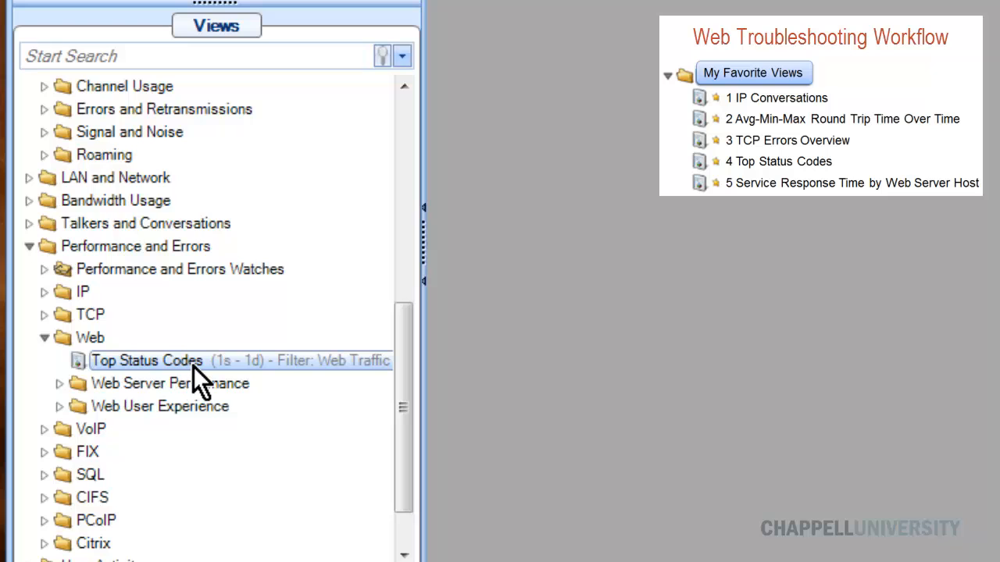
{"action": "left_click_drag", "start_coordinate": [193, 367], "coordinate": [196, 115]}
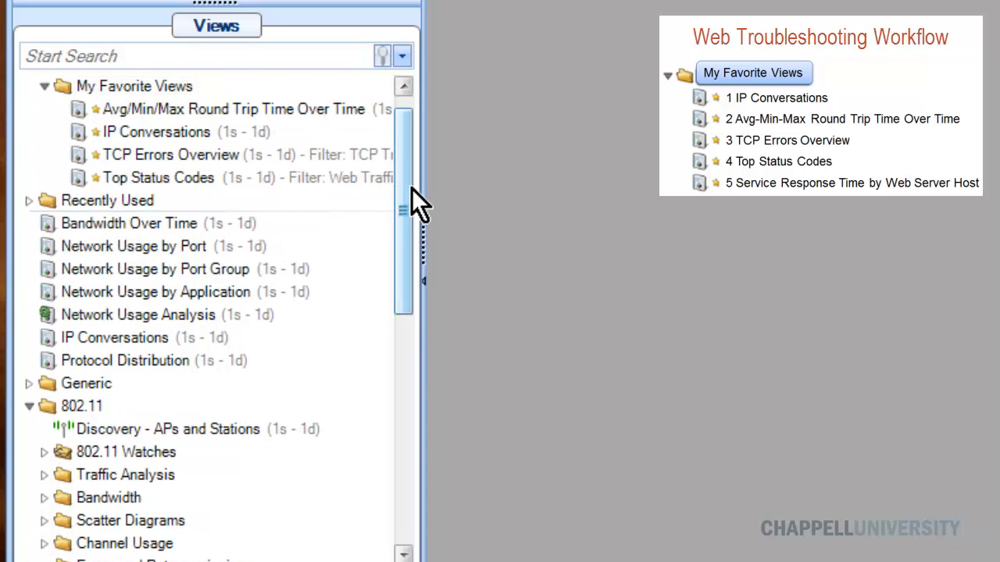
Step: Add the Service Response Time by Web Server Host view from Web Server Performance to My Favorite Views
{"action": "left_click_drag", "start_coordinate": [410, 188], "coordinate": [408, 409]}
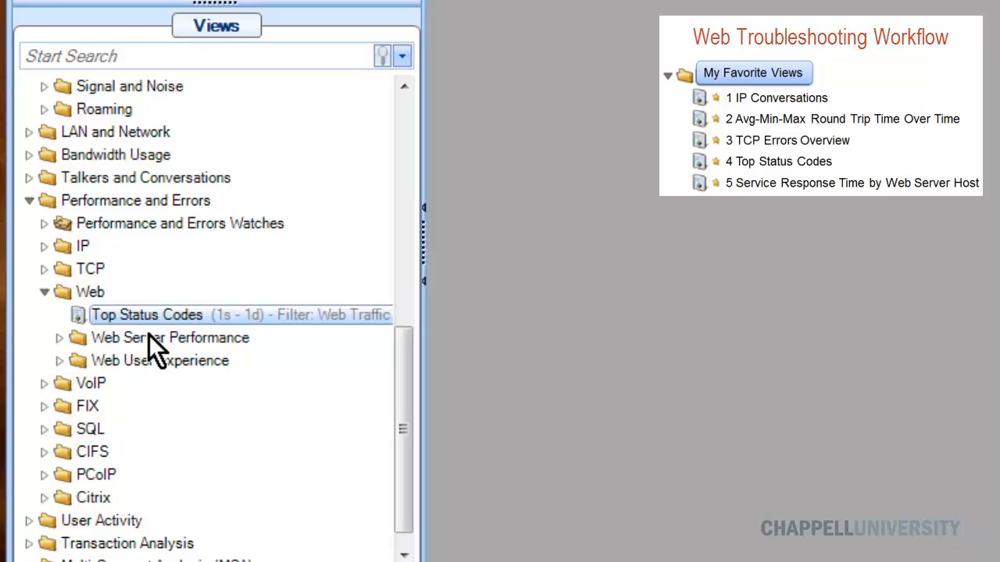
{"action": "left_click", "coordinate": [60, 339]}
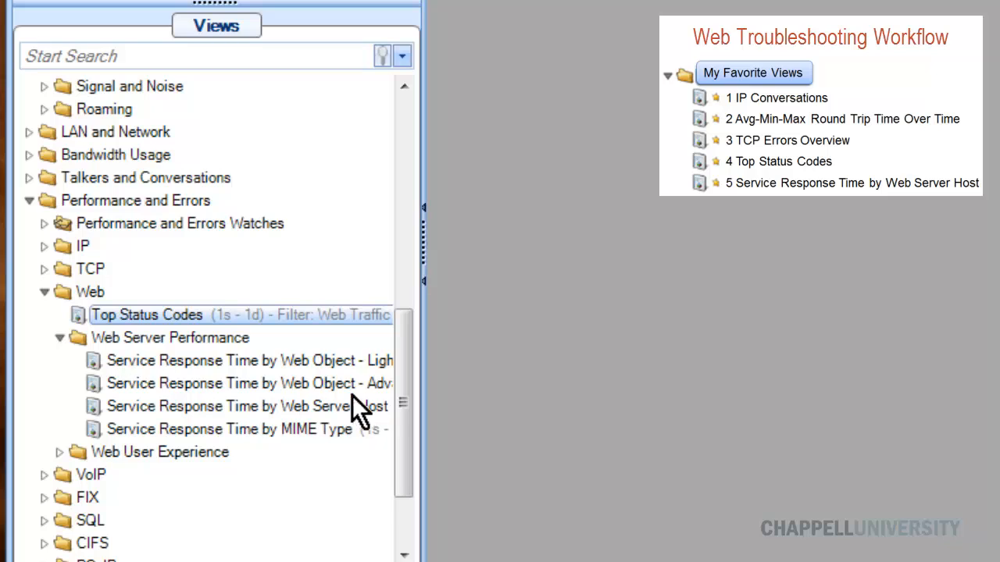
{"action": "left_click_drag", "start_coordinate": [424, 306], "coordinate": [469, 304]}
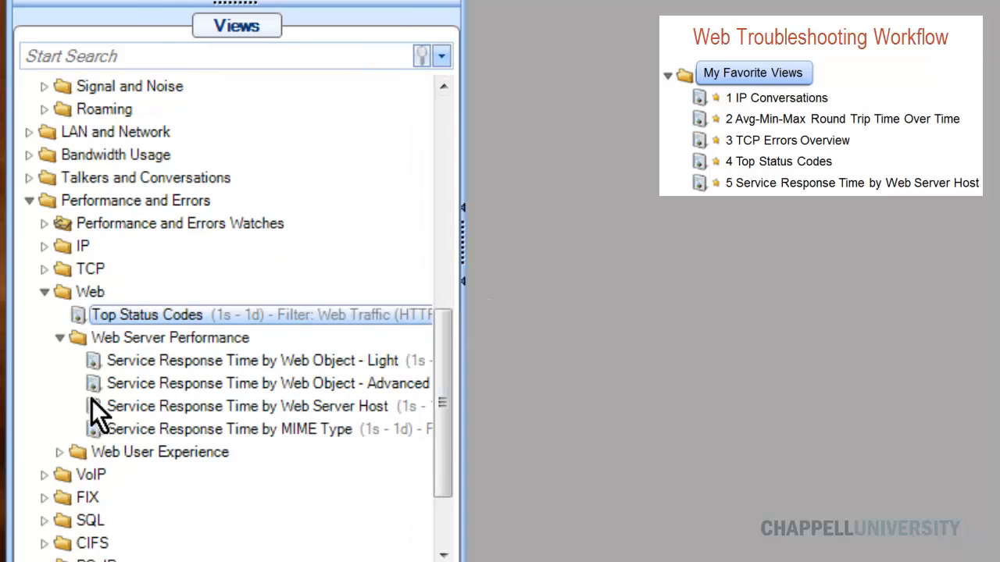
{"action": "left_click", "coordinate": [244, 411]}
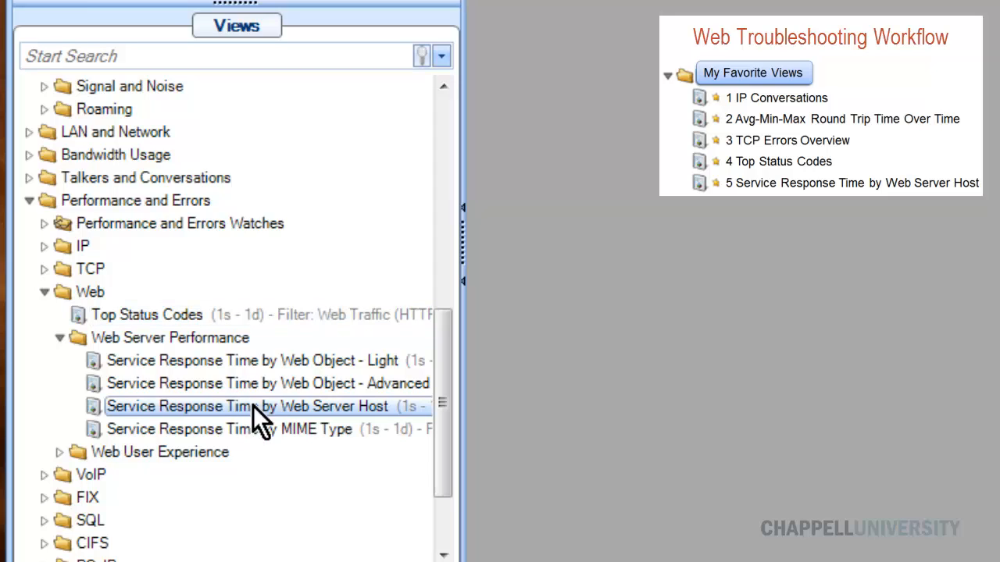
{"action": "left_click_drag", "start_coordinate": [251, 407], "coordinate": [210, 134]}
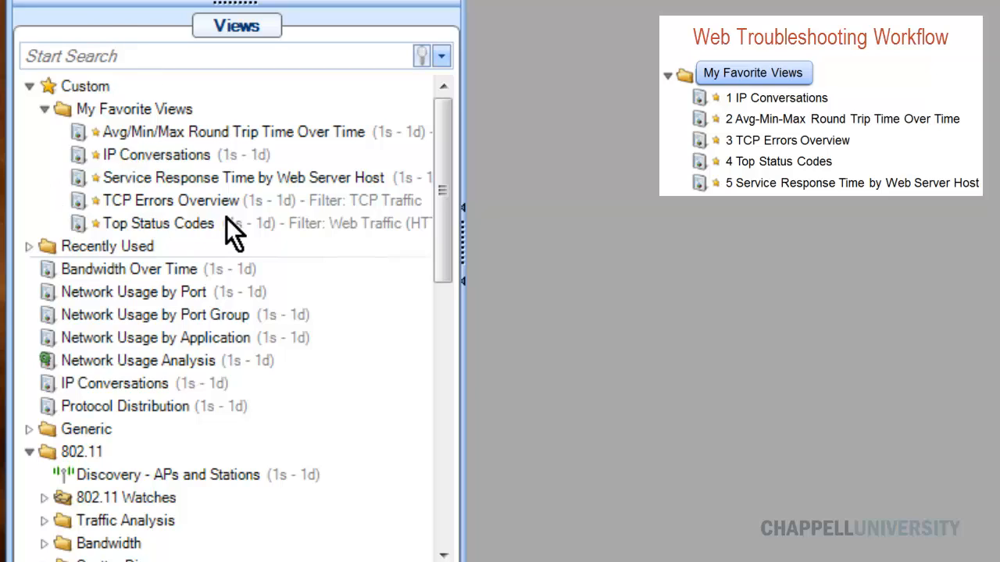
Step: Rename the IP Conversations view in My Favorite Views as "1 IP Conversations"
{"action": "left_click", "coordinate": [146, 157]}
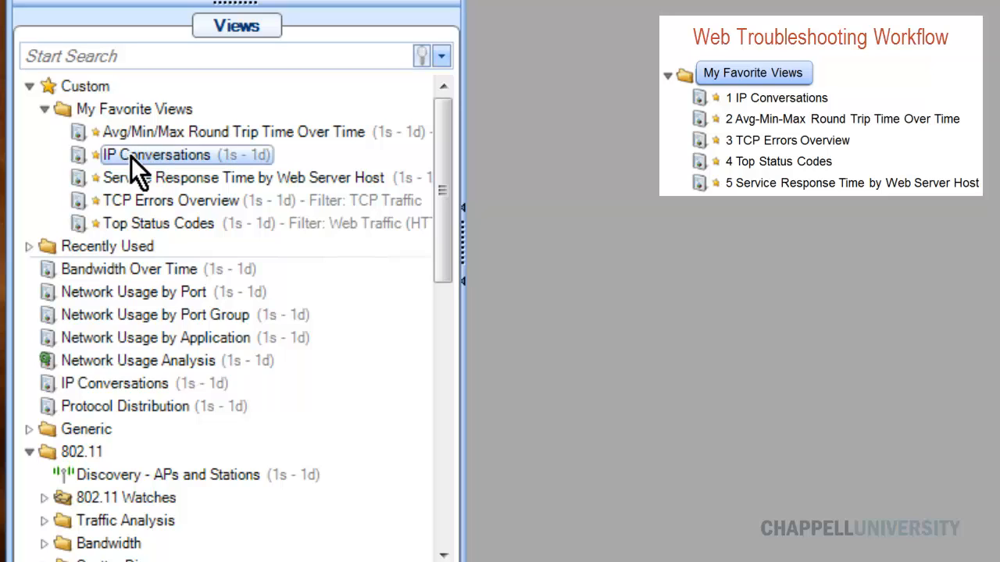
{"action": "right_click", "coordinate": [130, 156]}
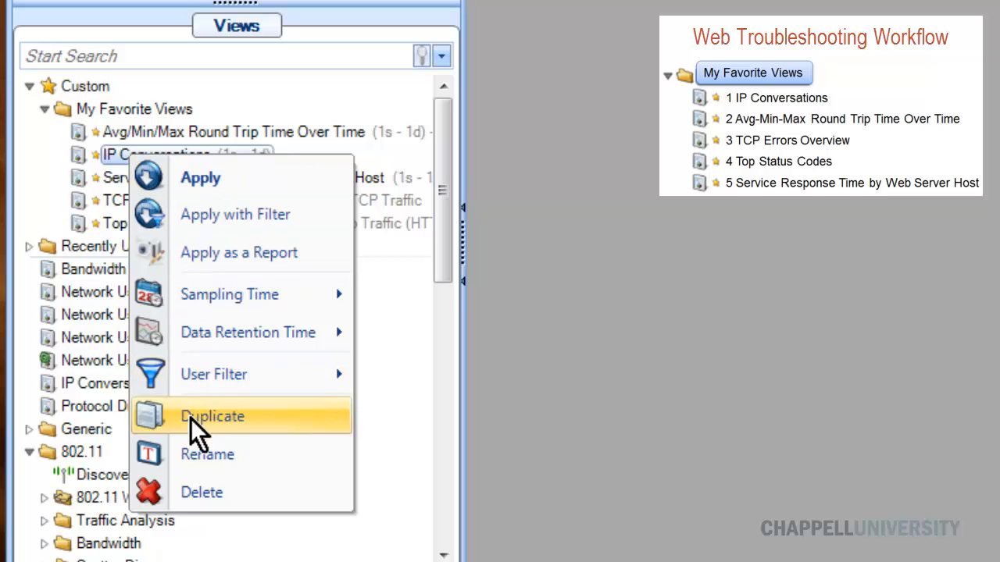
{"action": "left_click", "coordinate": [201, 455]}
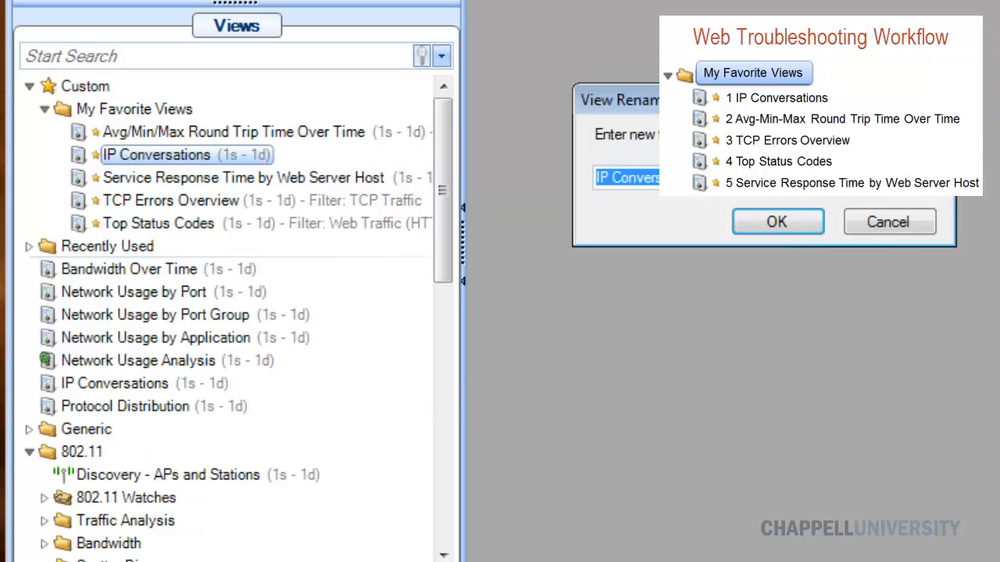
{"action": "left_click_drag", "start_coordinate": [791, 95], "coordinate": [396, 223]}
{"action": "left_click", "coordinate": [388, 308]}
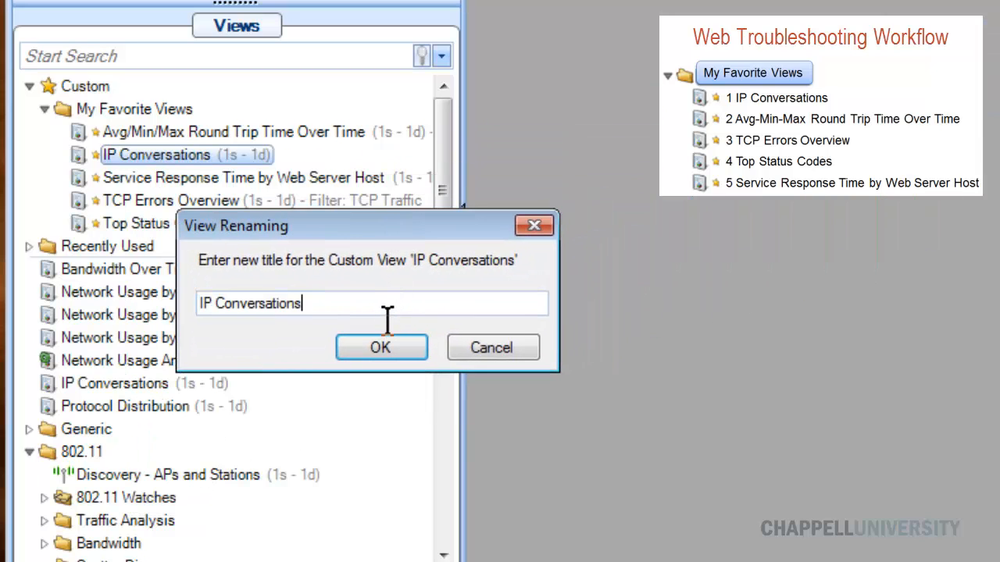
{"action": "key", "text": "Home"}
{"action": "type", "text": "1"}
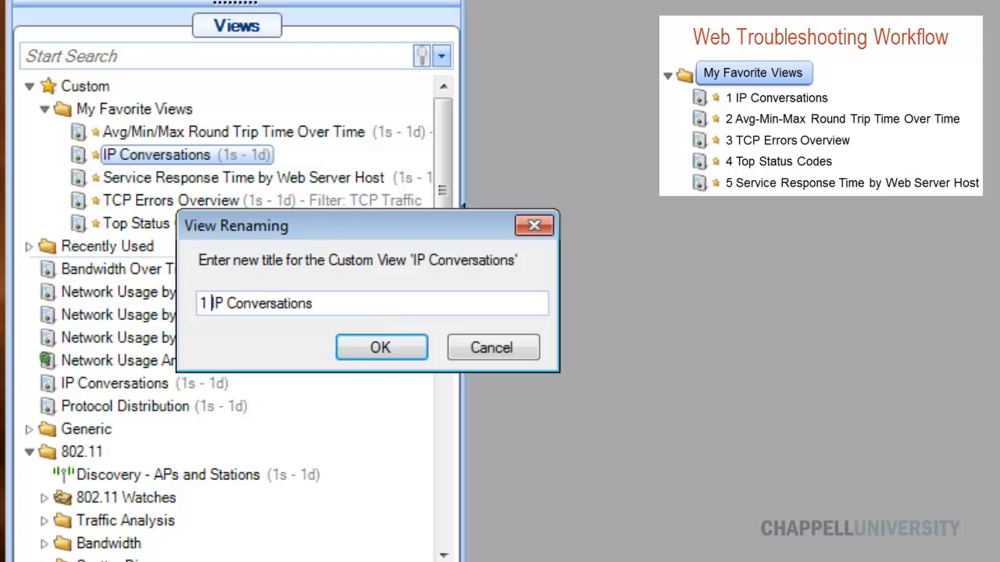
{"action": "left_click", "coordinate": [381, 354]}
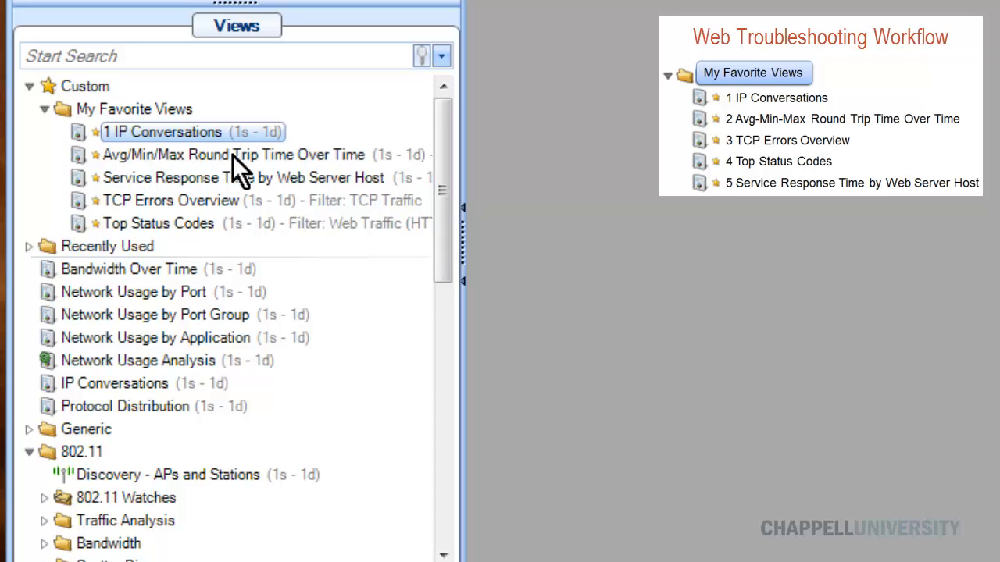
Step: Rename the Avg/Min/Max Round Trip Time Over Time view in My Favorite Views as "2 Avg-Min-Max Round Trip Time Over Time"
{"action": "right_click", "coordinate": [211, 154]}
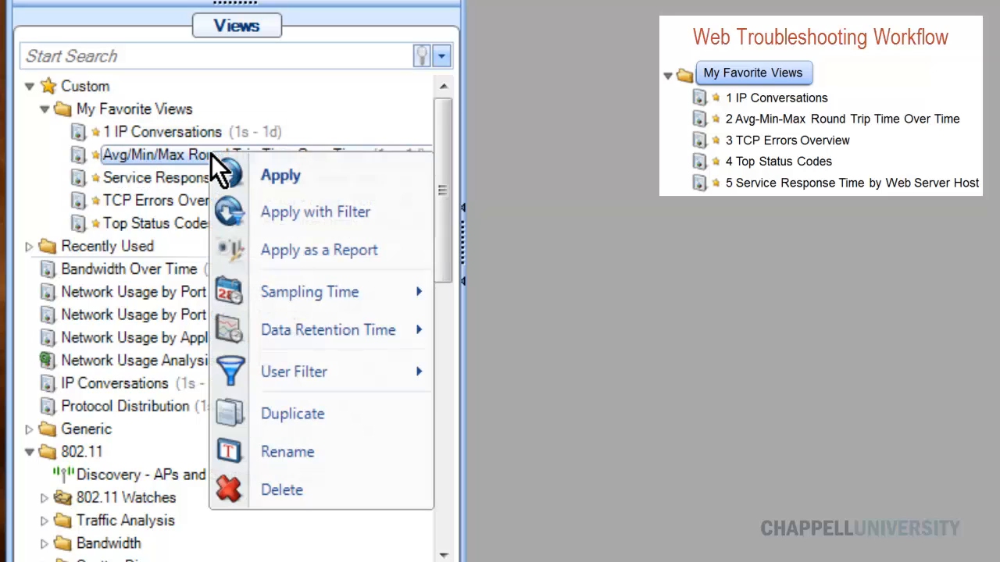
{"action": "left_click", "coordinate": [282, 460]}
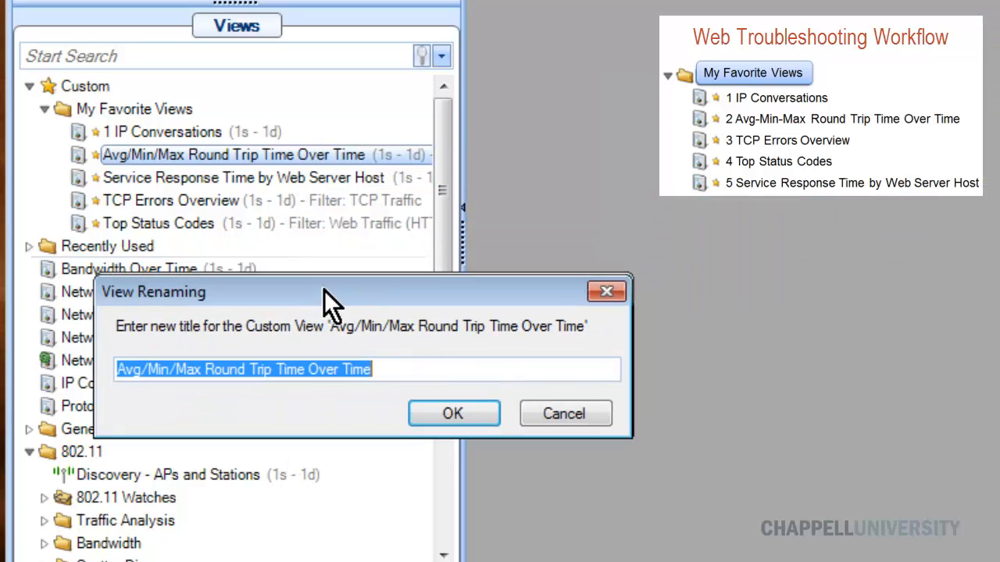
{"action": "left_click", "coordinate": [435, 385]}
{"action": "key", "text": "Home"}
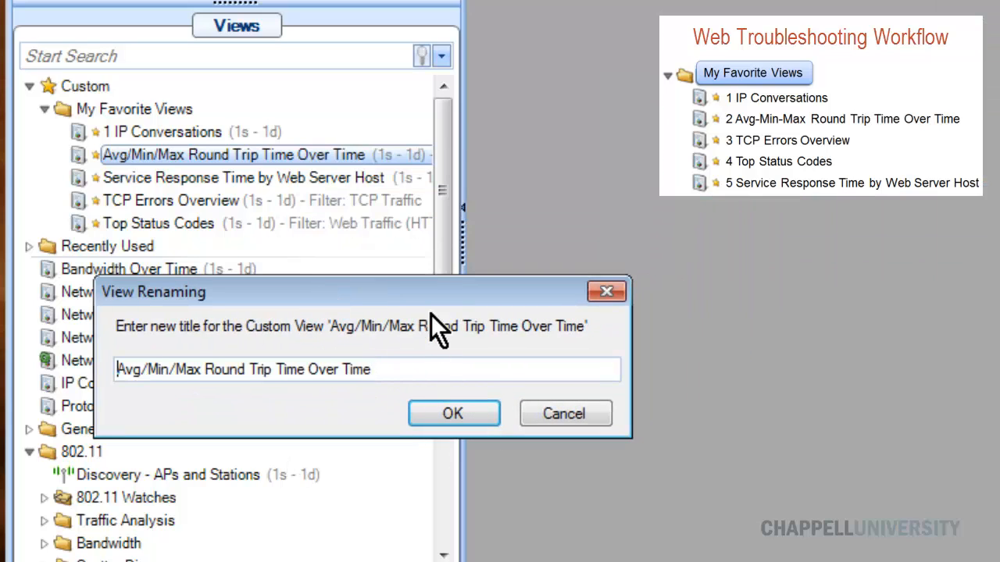
{"action": "type", "text": "2"}
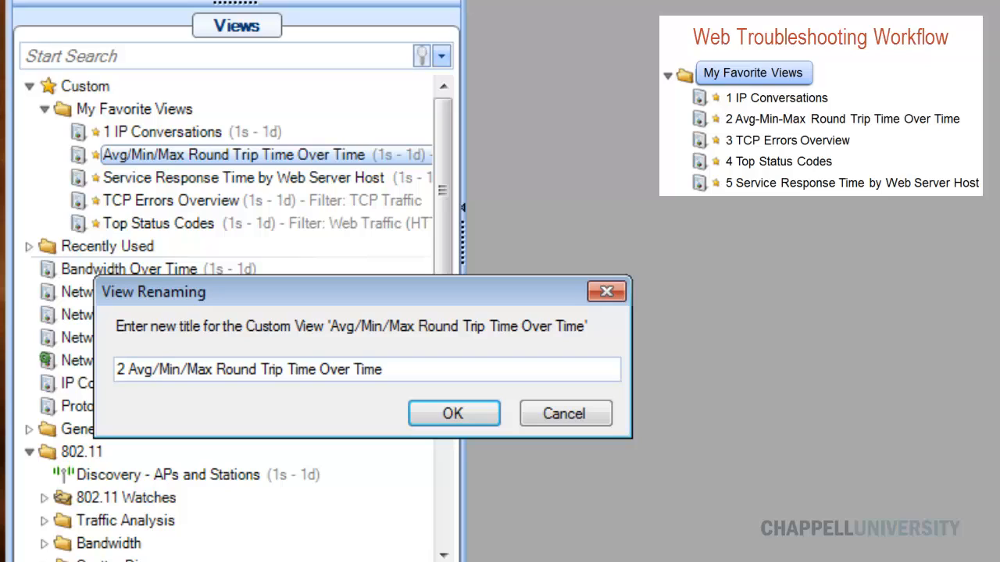
{"action": "key", "text": "shift+Right"}
{"action": "type", "text": "-"}
{"action": "key", "text": "Right"}
{"action": "key", "text": "Right"}
{"action": "key", "text": "Right"}
{"action": "key", "text": "Right"}
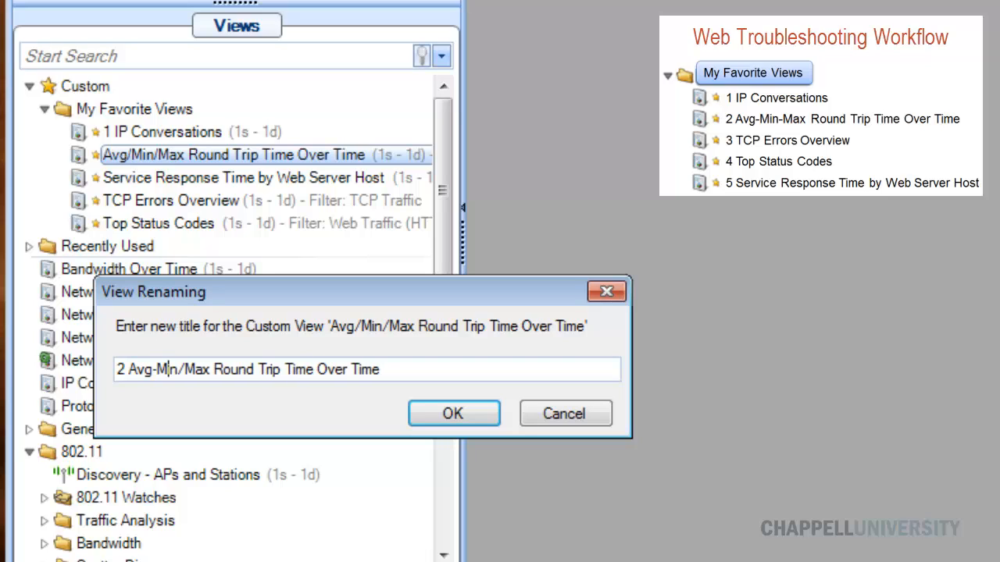
{"action": "key", "text": "shift+Right"}
{"action": "key", "text": "shift+Left"}
{"action": "key", "text": "shift+Left"}
{"action": "type", "text": "-"}
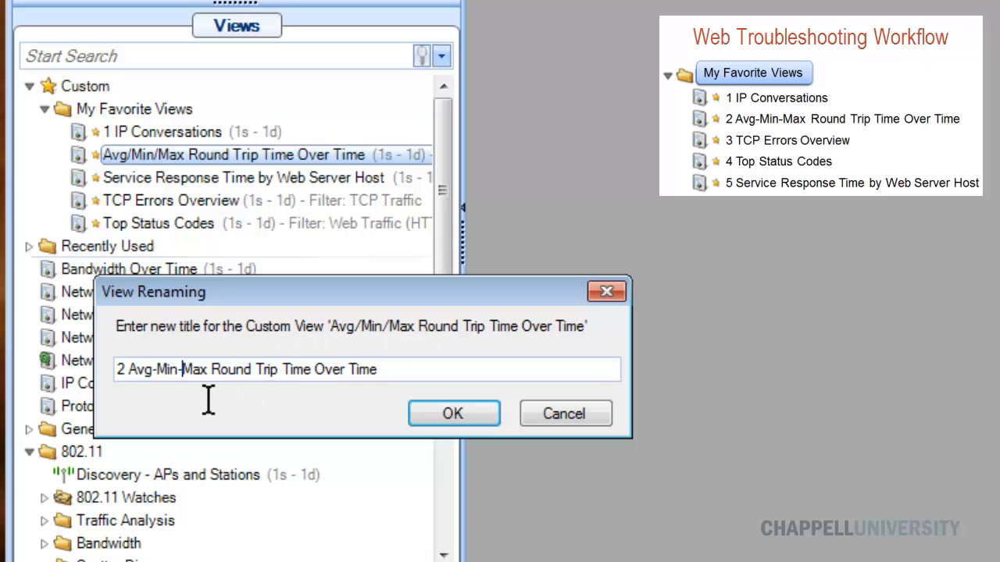
{"action": "left_click", "coordinate": [451, 408]}
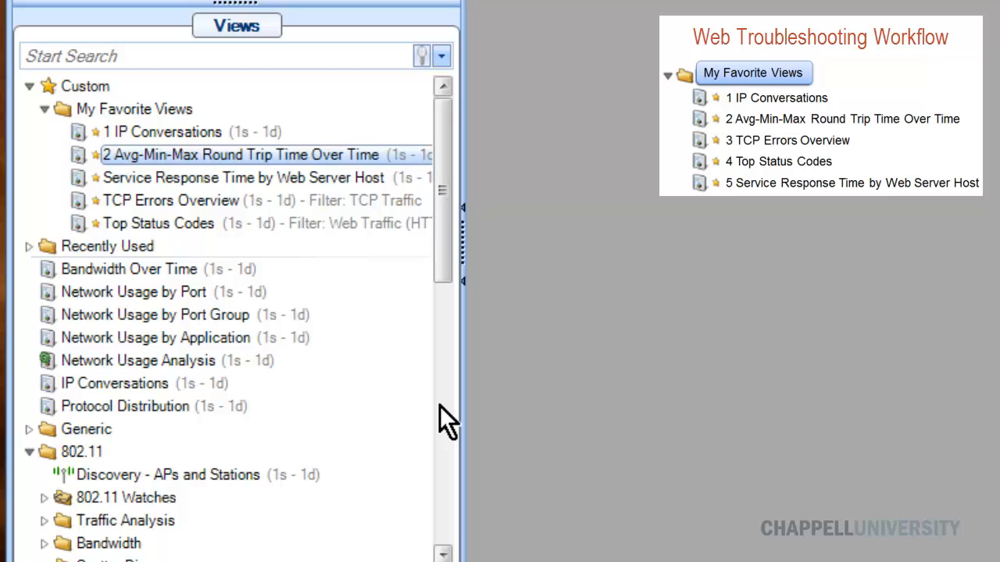
Step: Rename the TCP Errors Overview view in My Favorite Views as "3 TCP Errors Overview"
{"action": "left_click", "coordinate": [205, 205]}
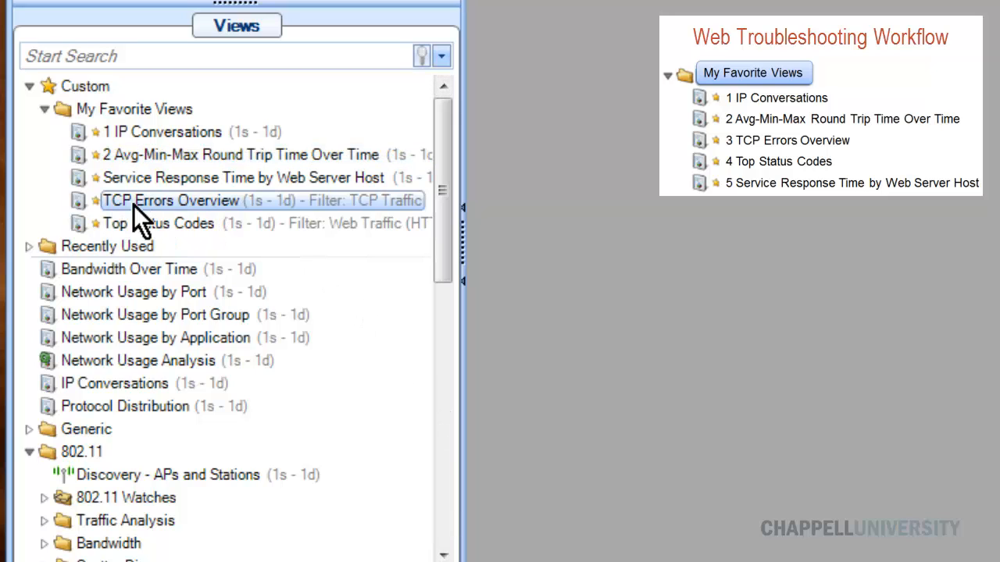
{"action": "right_click", "coordinate": [158, 203]}
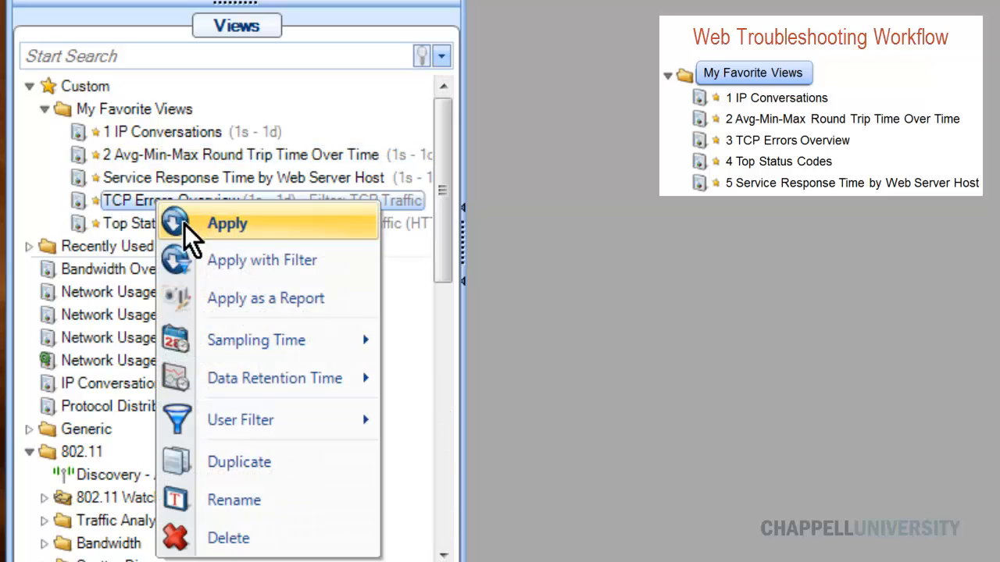
{"action": "left_click", "coordinate": [225, 498]}
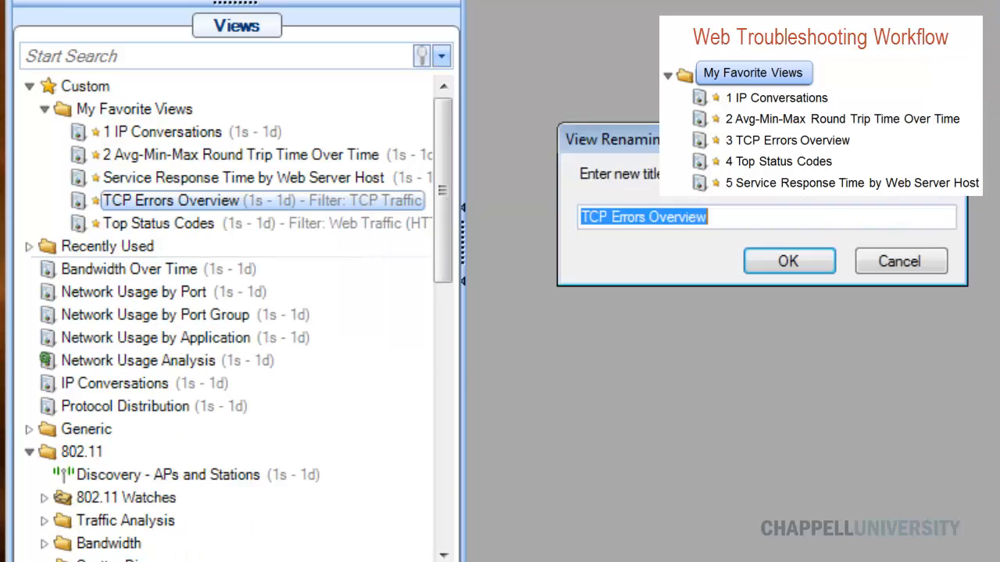
{"action": "left_click_drag", "start_coordinate": [766, 143], "coordinate": [331, 345]}
{"action": "left_click", "coordinate": [332, 426]}
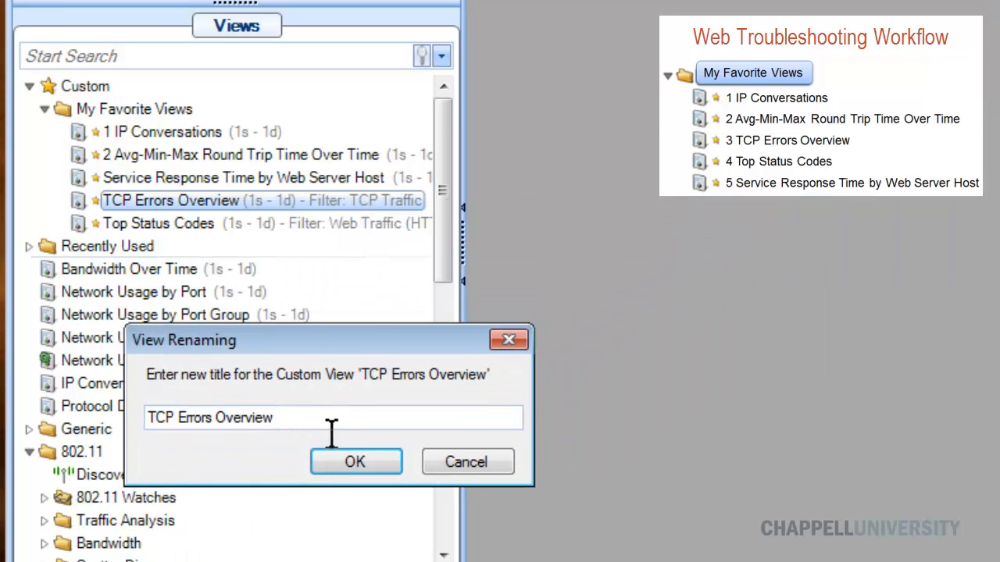
{"action": "key", "text": "Home"}
{"action": "type", "text": "3"}
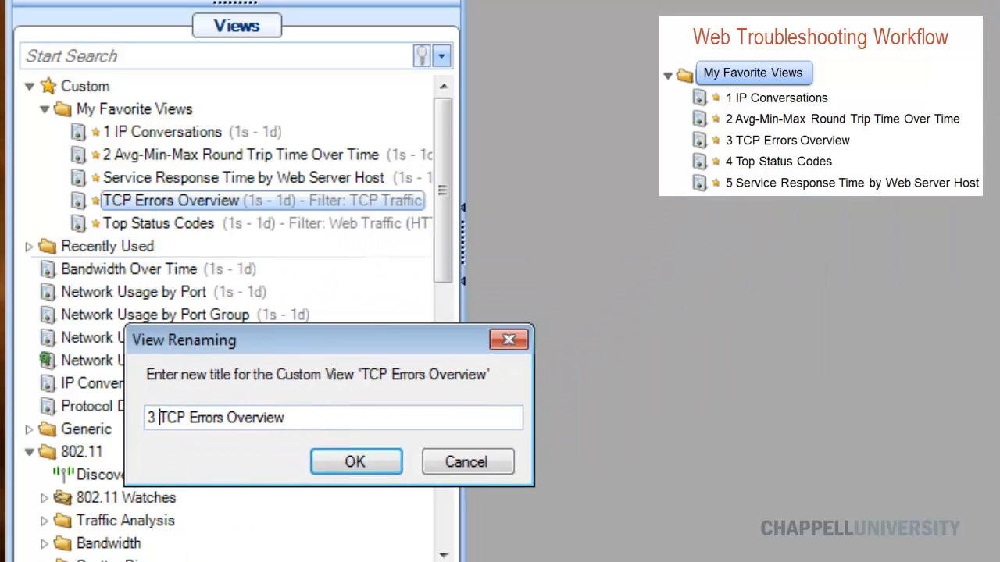
{"action": "left_click", "coordinate": [362, 471]}
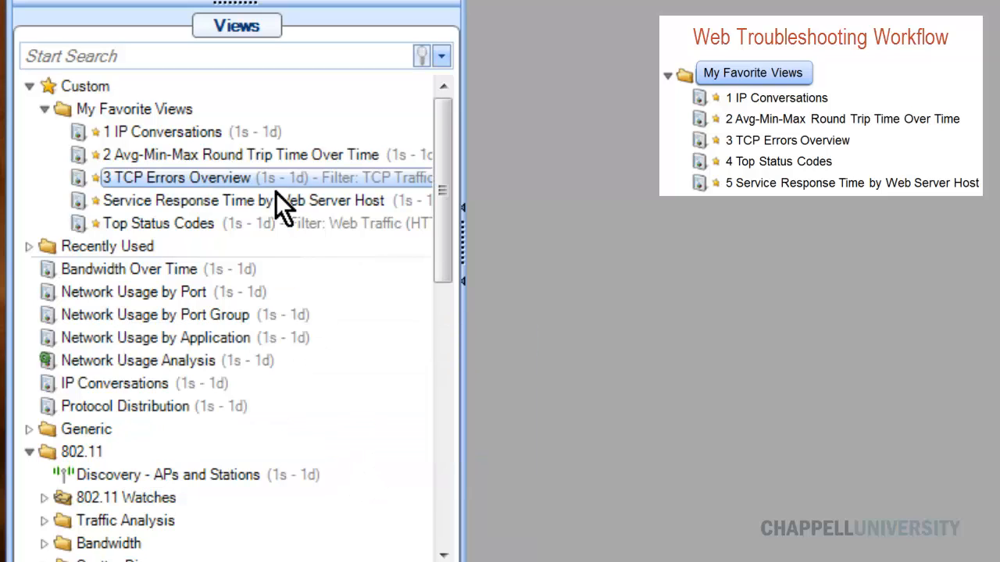
Step: Rename the Top Status Codes view in My Favorite Views as "4 Top Status Codes"
{"action": "left_click", "coordinate": [147, 223]}
{"action": "right_click", "coordinate": [164, 224]}
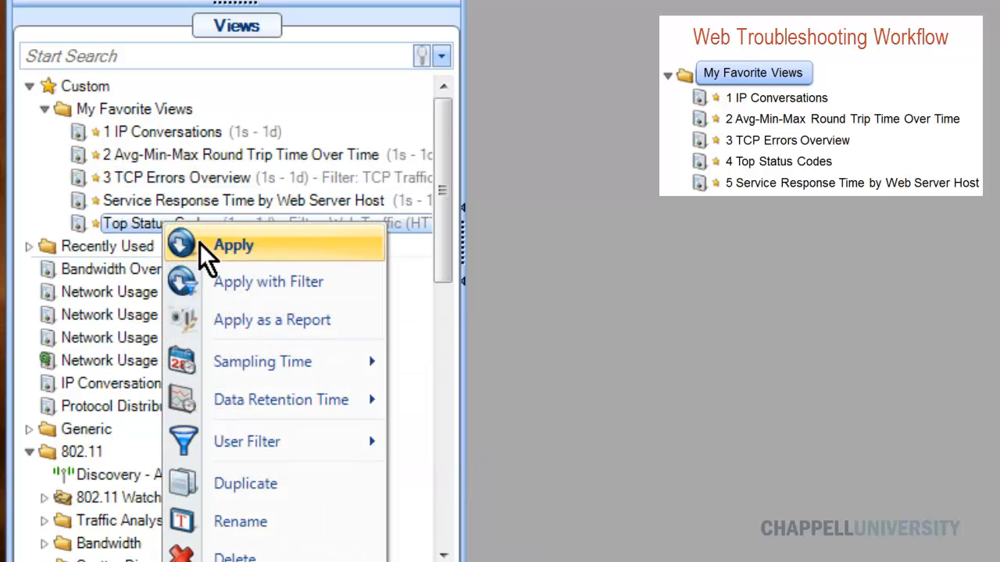
{"action": "left_click", "coordinate": [248, 523]}
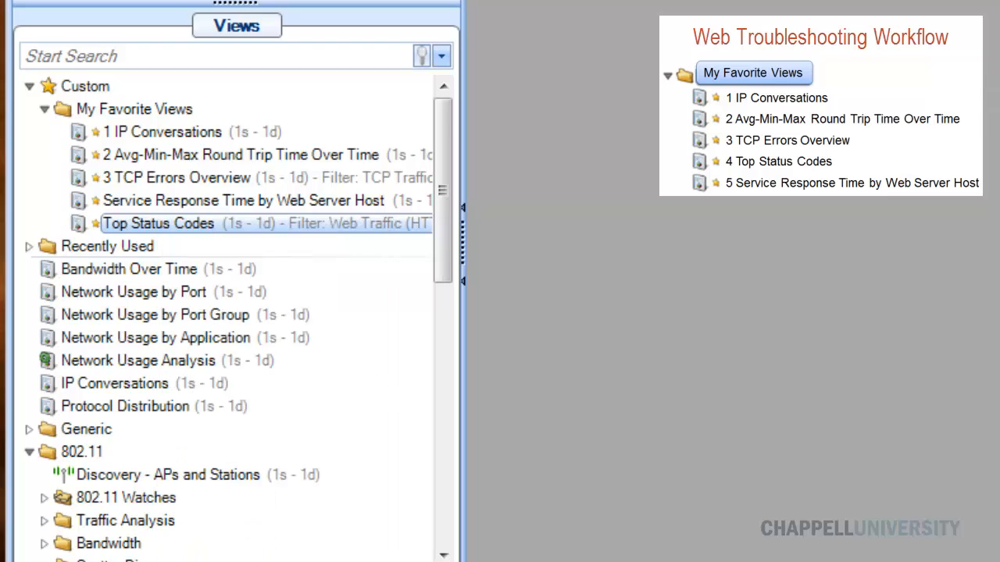
{"action": "left_click", "coordinate": [335, 403]}
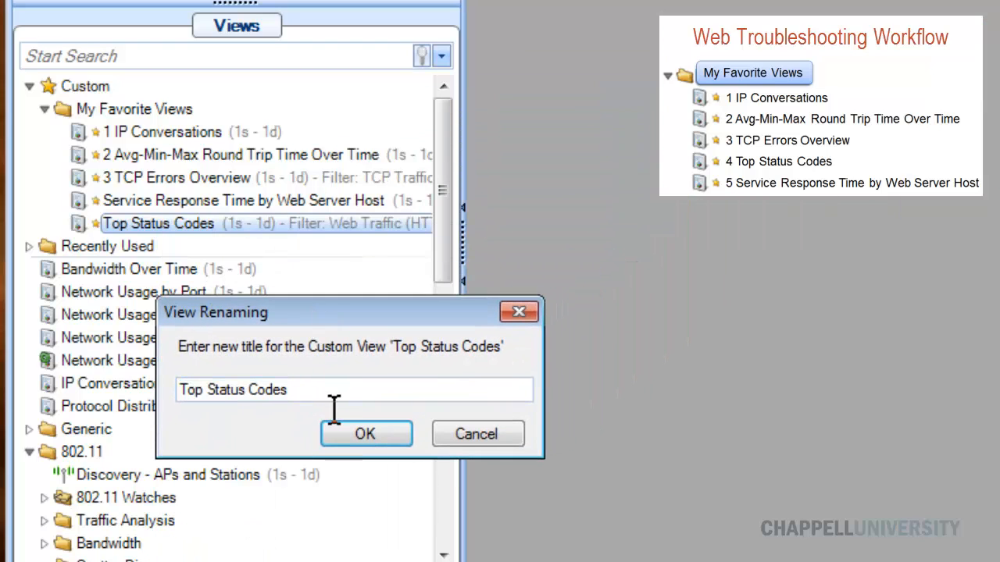
{"action": "key", "text": "Home"}
{"action": "type", "text": "4"}
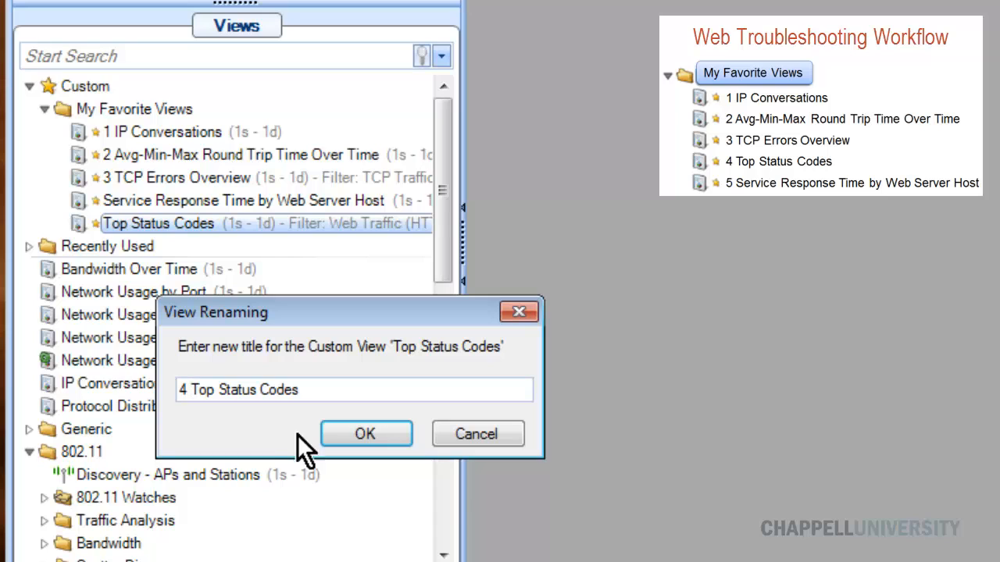
{"action": "left_click", "coordinate": [360, 433]}
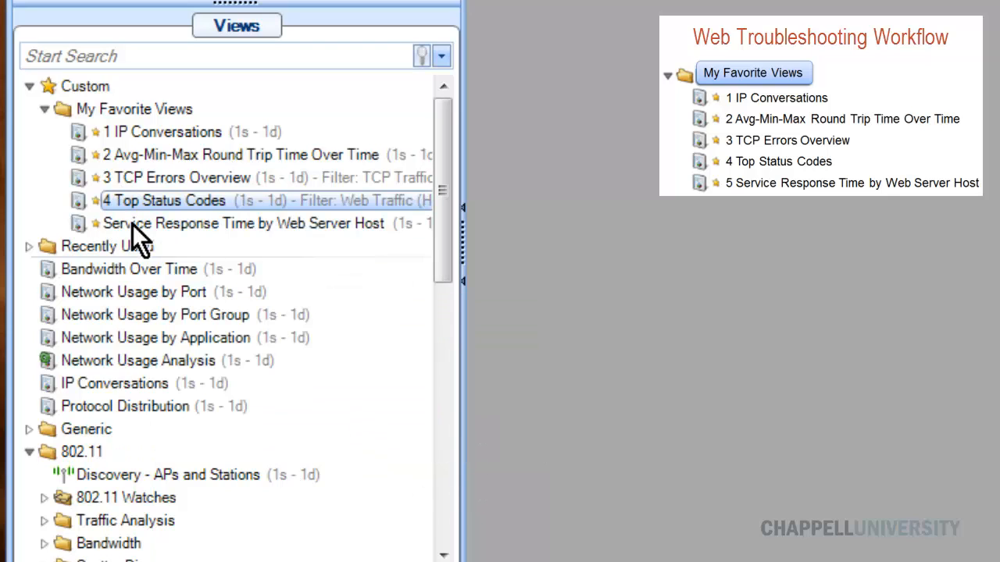
Step: Rename the Service Response Time by Web Server Host view in My Favorite Views as "5 Service Response Time by Web Server Host"
{"action": "left_click", "coordinate": [105, 224]}
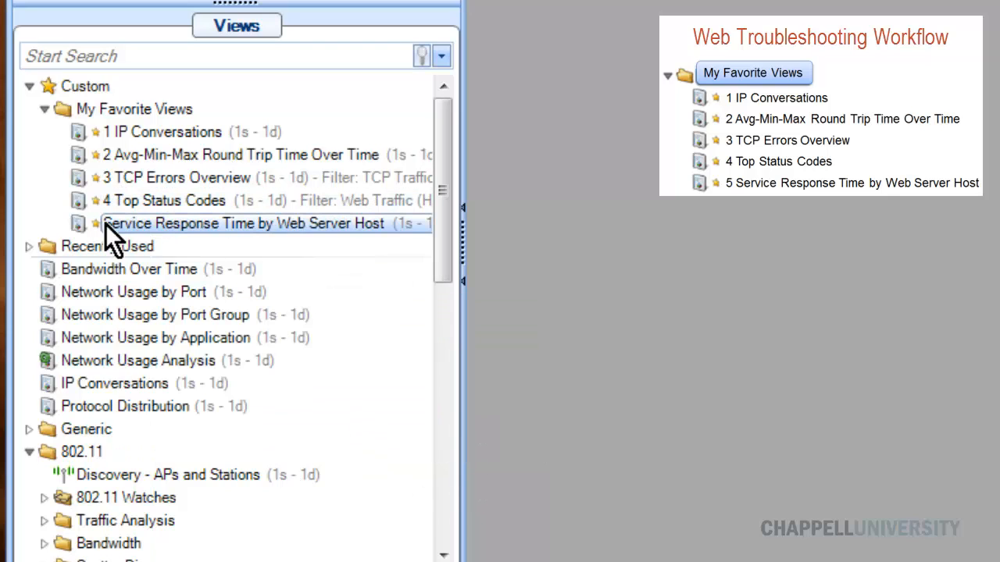
{"action": "right_click", "coordinate": [194, 224]}
{"action": "left_click", "coordinate": [266, 522]}
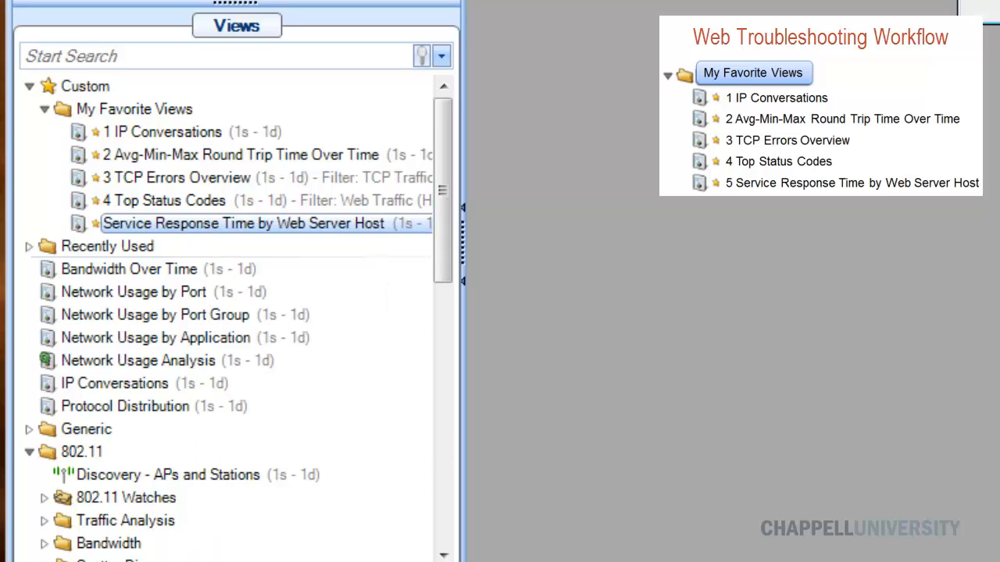
{"action": "left_click", "coordinate": [521, 337]}
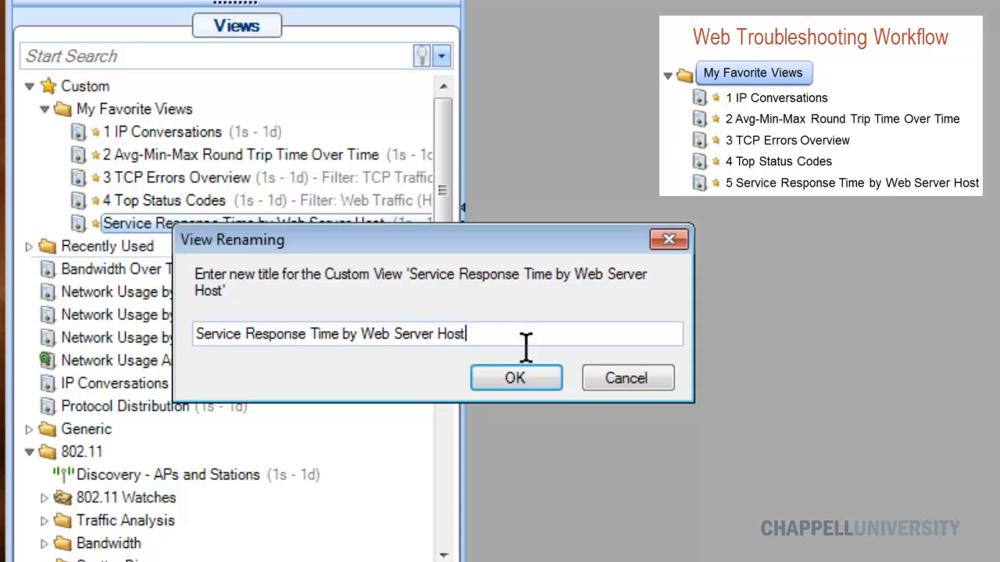
{"action": "key", "text": "Home"}
{"action": "type", "text": "5"}
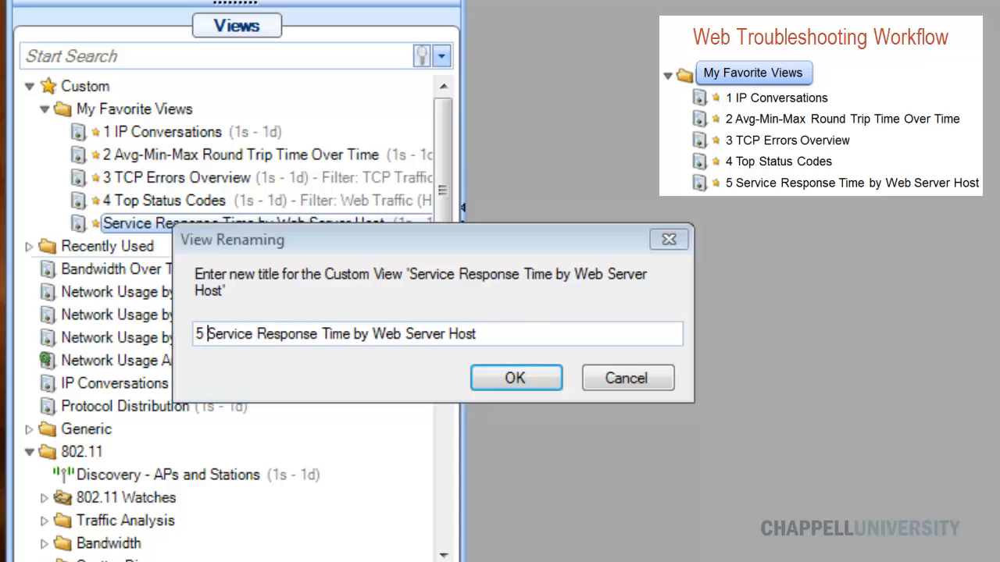
{"action": "key", "text": "Return"}
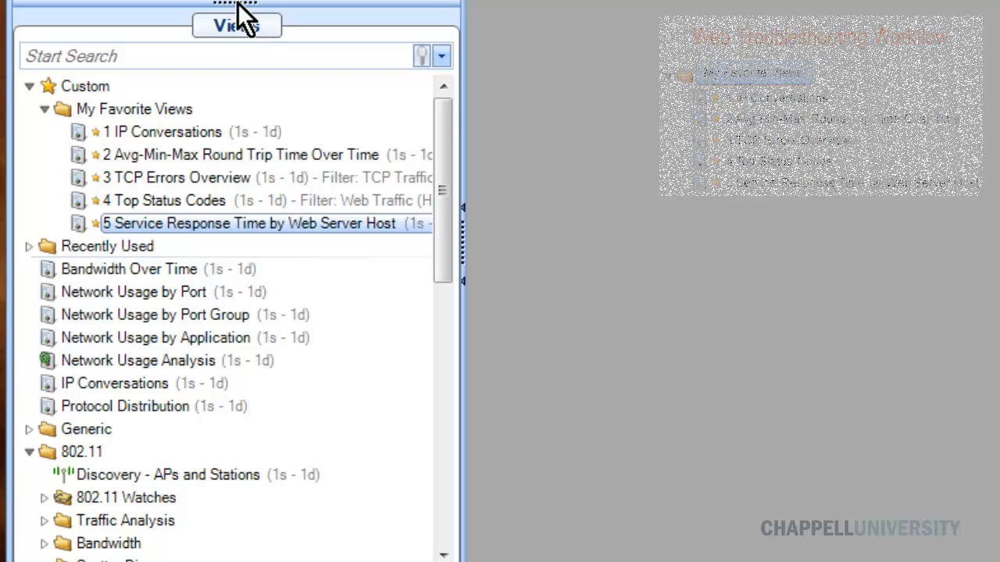
Step: Enlarge the trace file list and apply the whole My Favorite Views folder to the tr-cnn.pcapng trace file
{"action": "left_click_drag", "start_coordinate": [254, 25], "coordinate": [254, 121]}
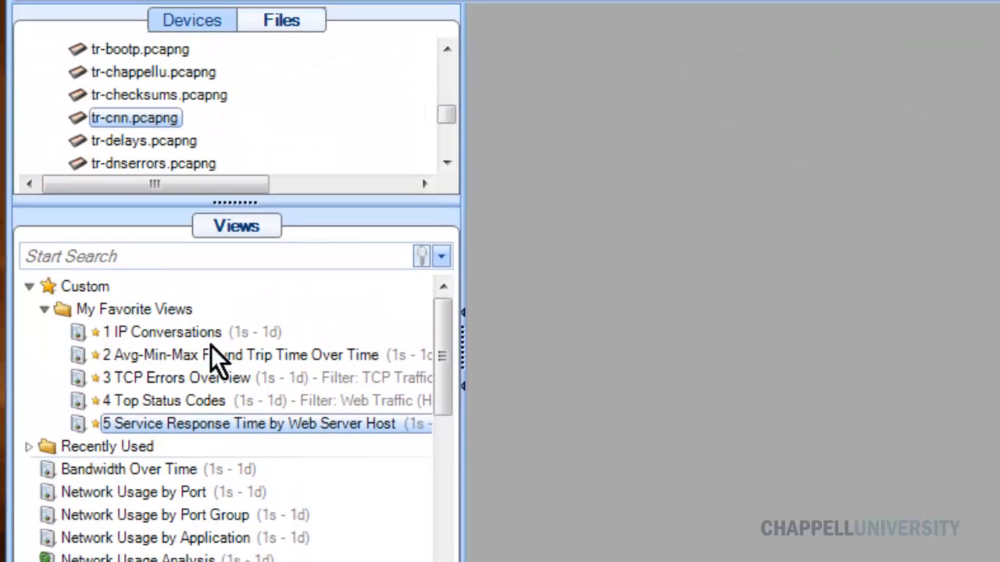
{"action": "left_click", "coordinate": [126, 311]}
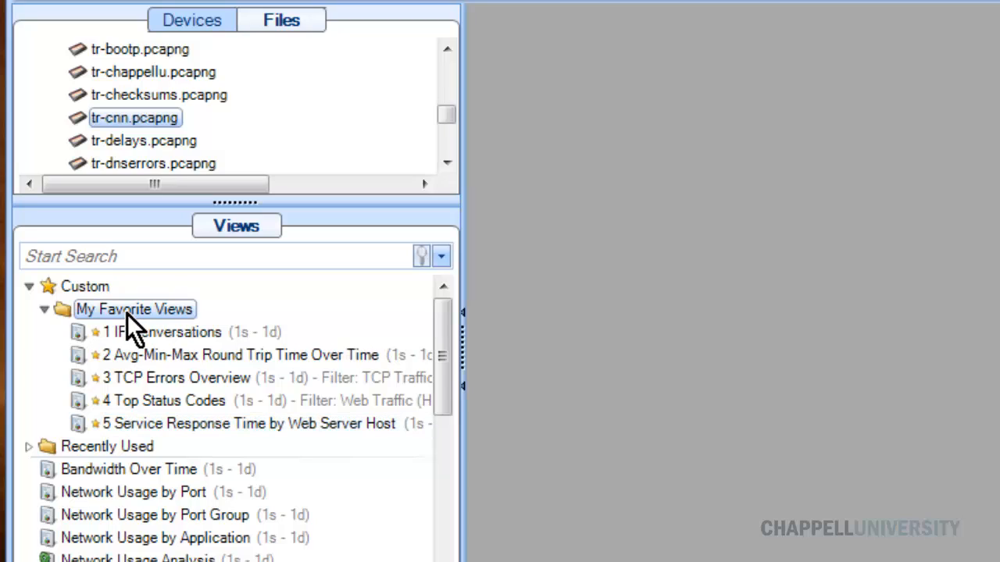
{"action": "left_click_drag", "start_coordinate": [127, 313], "coordinate": [122, 115]}
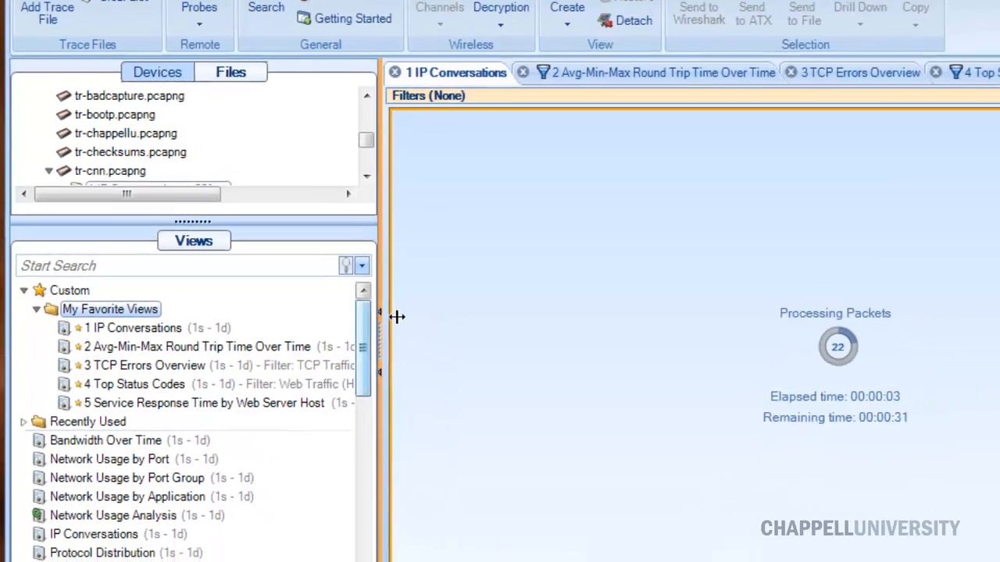
Step: Narrow the pane holding the trace files and views to give the chart and its view tabs more width
{"action": "left_click_drag", "start_coordinate": [389, 307], "coordinate": [332, 311]}
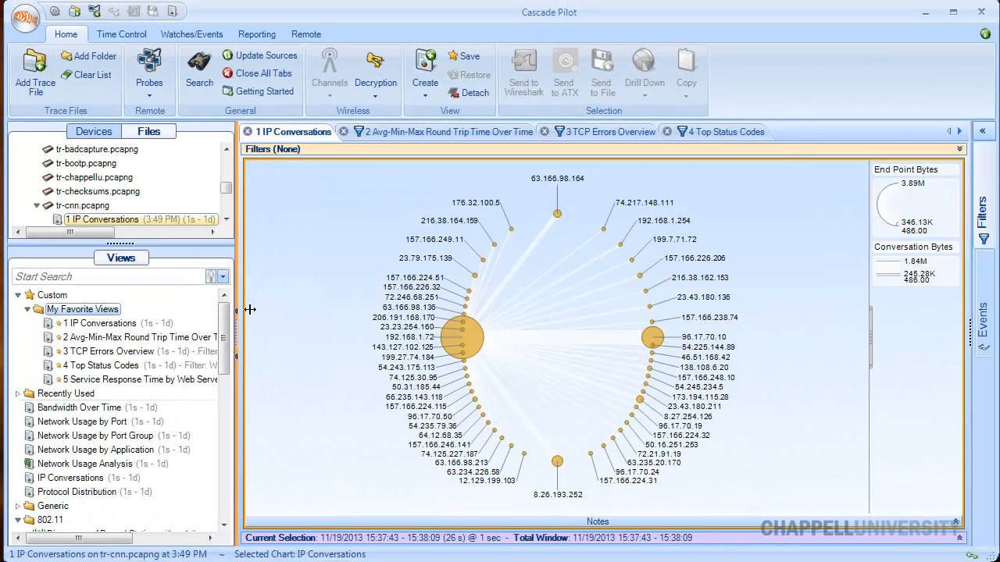
{"action": "left_click_drag", "start_coordinate": [250, 295], "coordinate": [176, 293]}
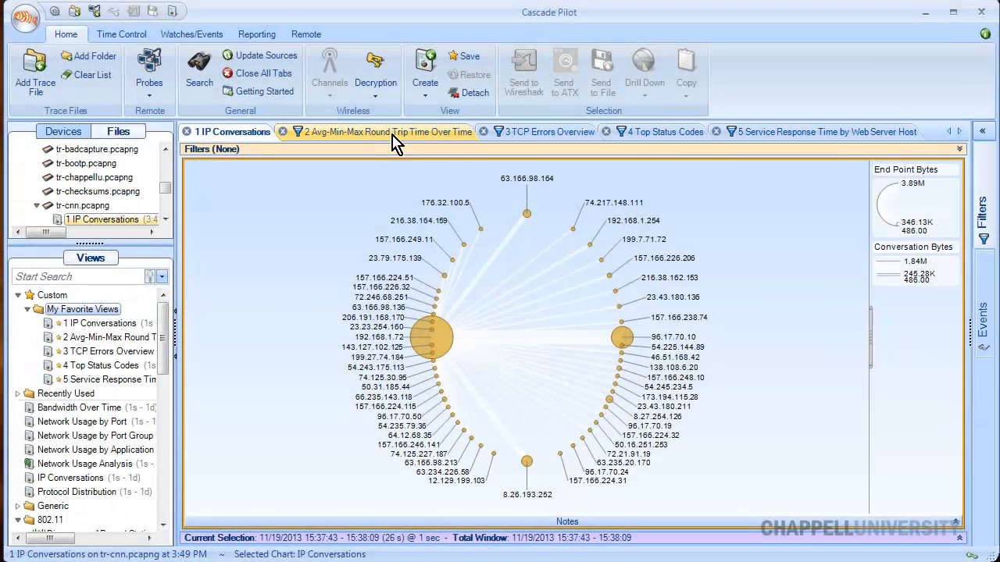
{"action": "mouse_move", "coordinate": [370, 146]}
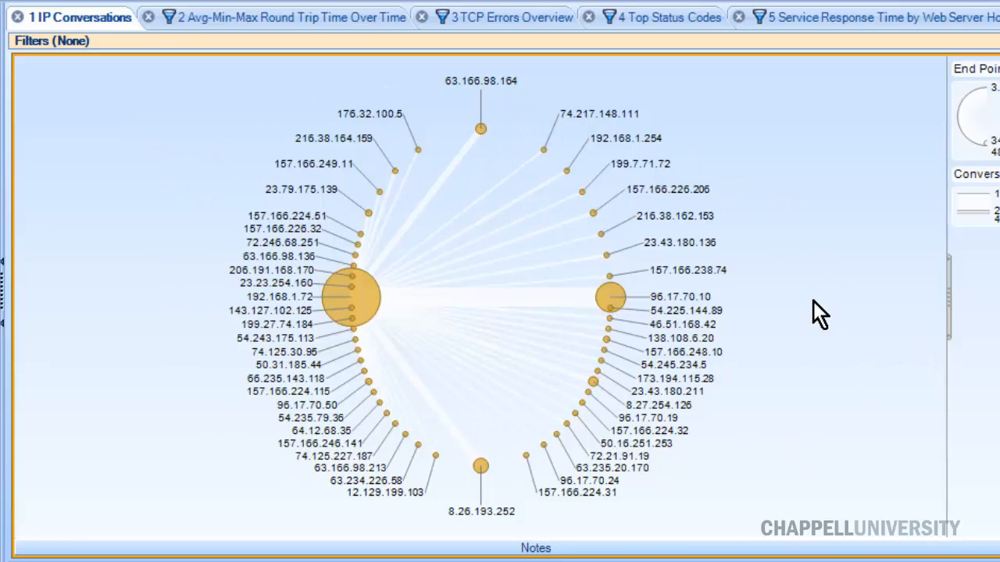
Step: Resolve all IP addresses to host names in the IP Conversations chart
{"action": "right_click", "coordinate": [173, 256]}
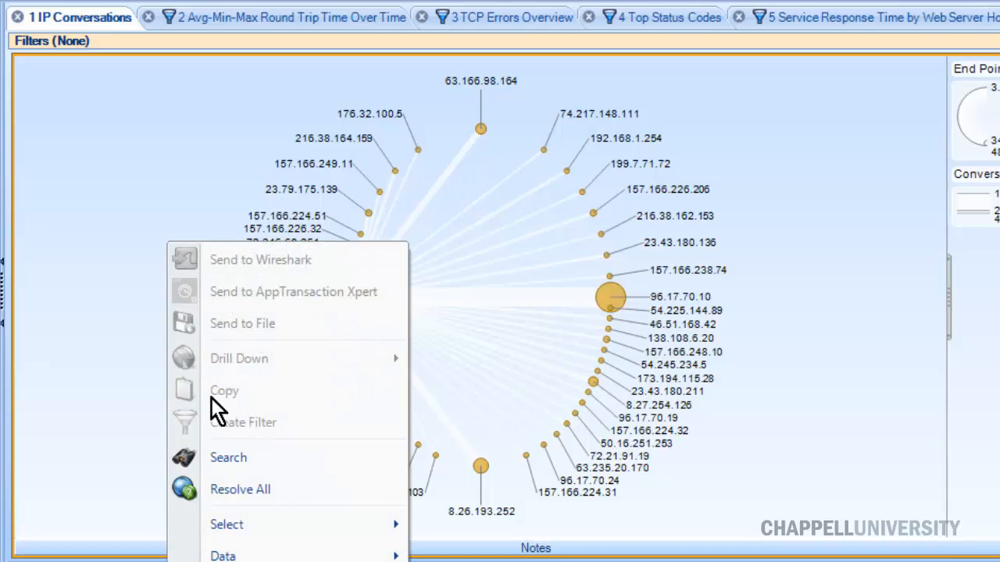
{"action": "left_click", "coordinate": [221, 489]}
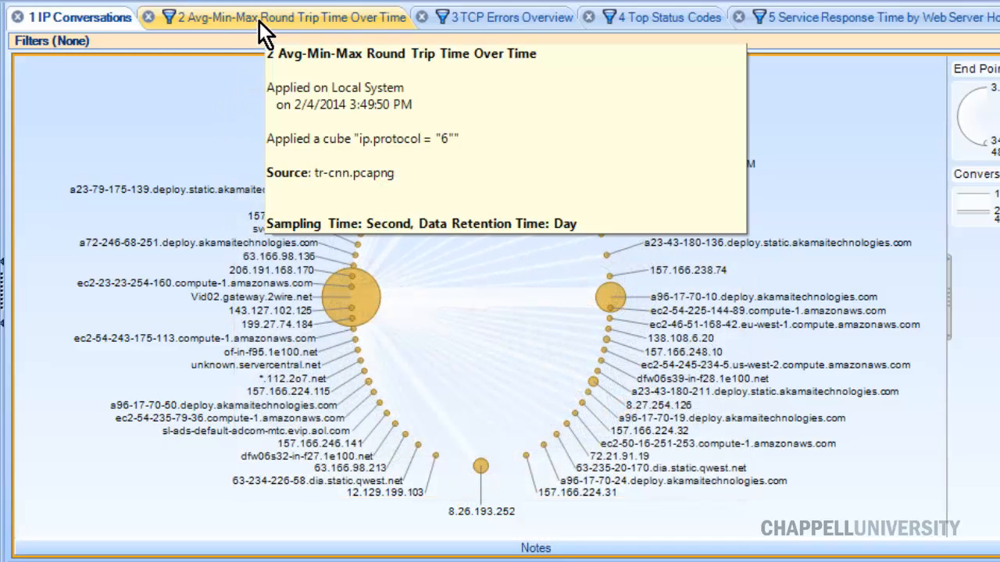
Step: Review the Avg-Min-Max Round Trip Time Over Time view and the Total TCP Errors bars in the TCP Errors Overview view
{"action": "left_click", "coordinate": [269, 17]}
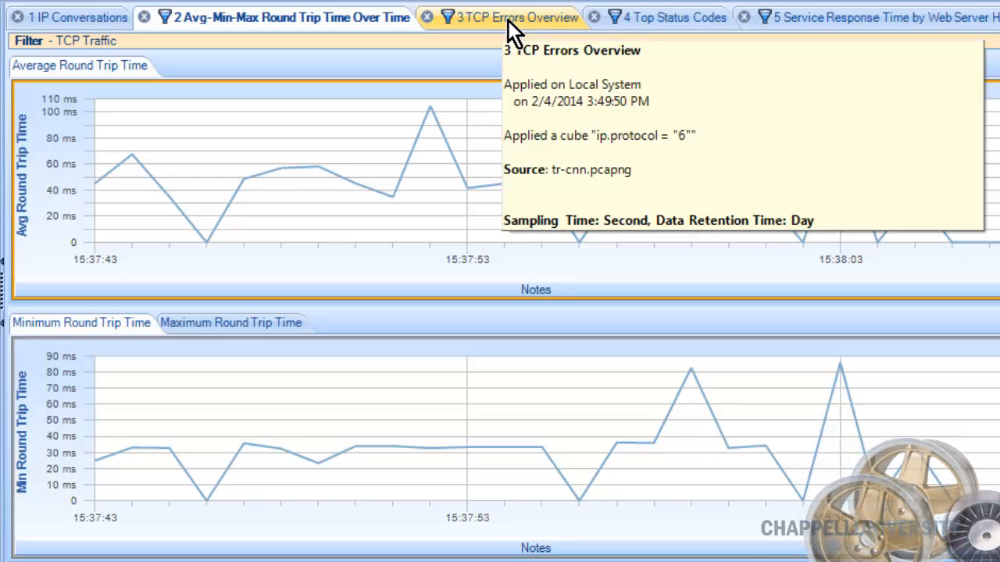
{"action": "left_click", "coordinate": [507, 21]}
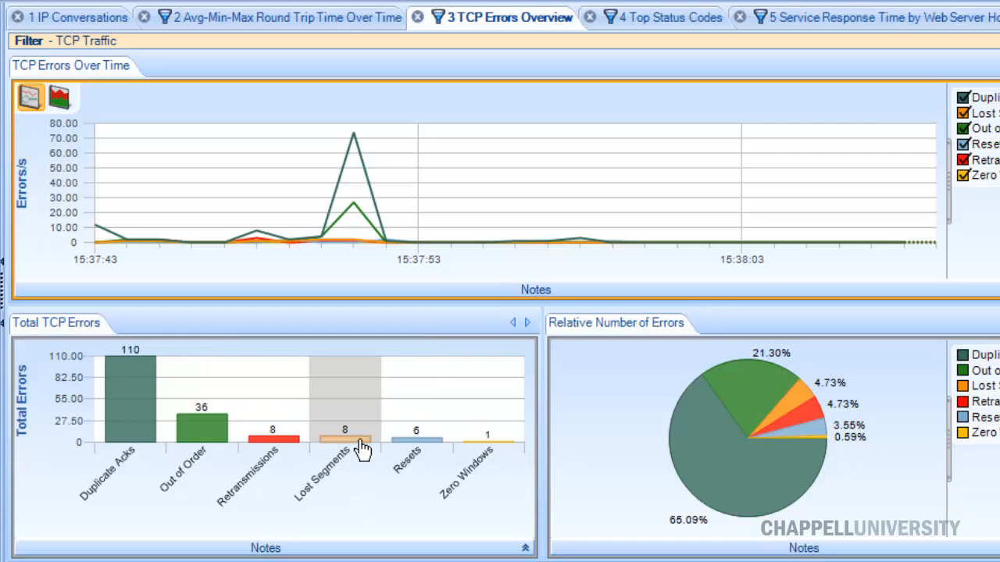
{"action": "mouse_move", "coordinate": [363, 449]}
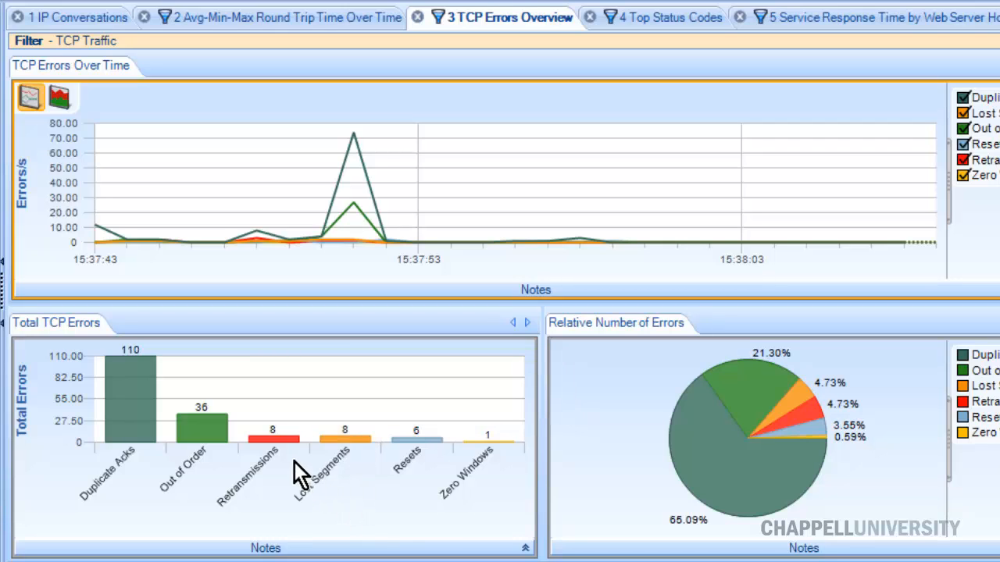
{"action": "mouse_move", "coordinate": [285, 451]}
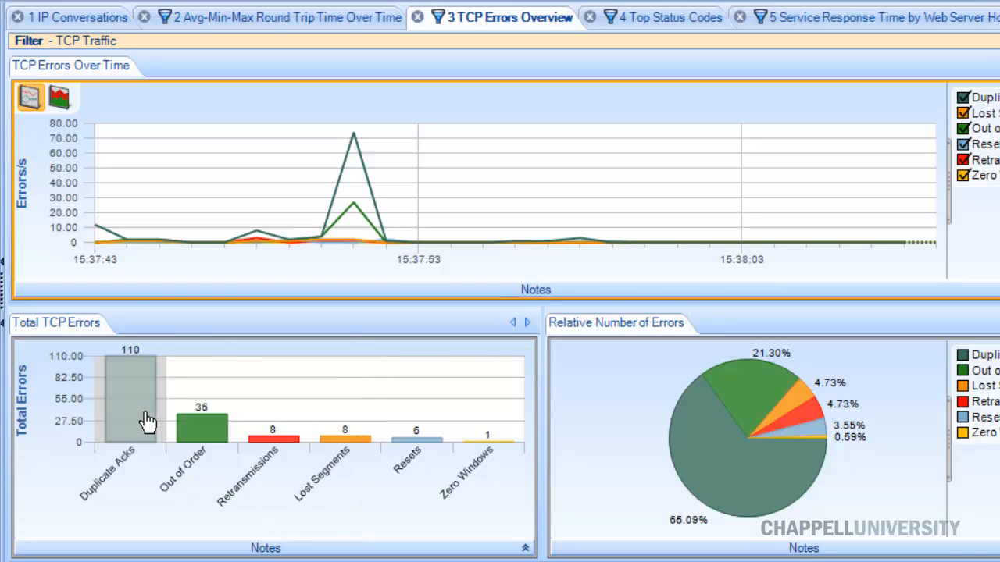
{"action": "mouse_move", "coordinate": [148, 422]}
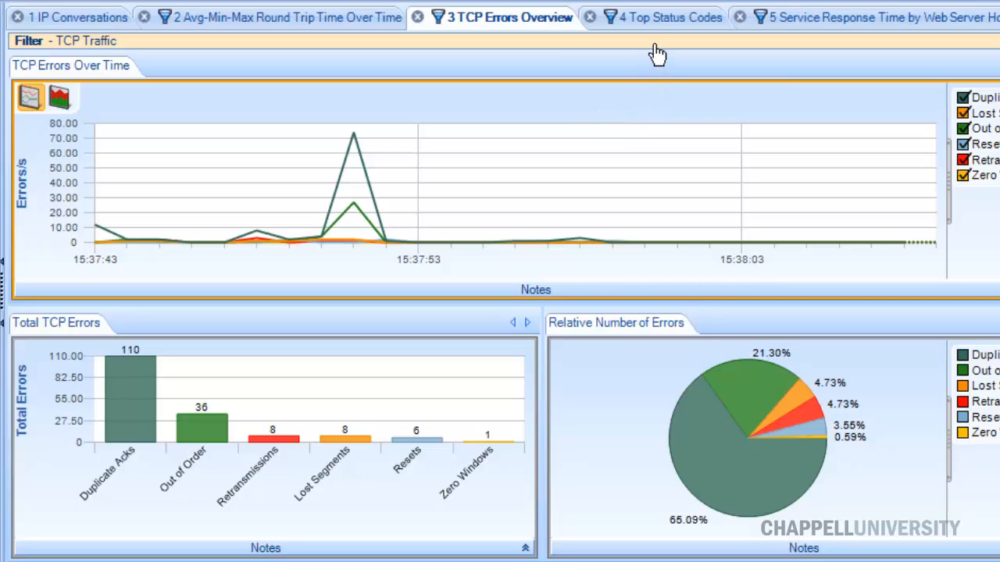
Step: Show the Top Status Codes view and send the 403 - Forbidden responses to Wireshark
{"action": "mouse_move", "coordinate": [651, 26]}
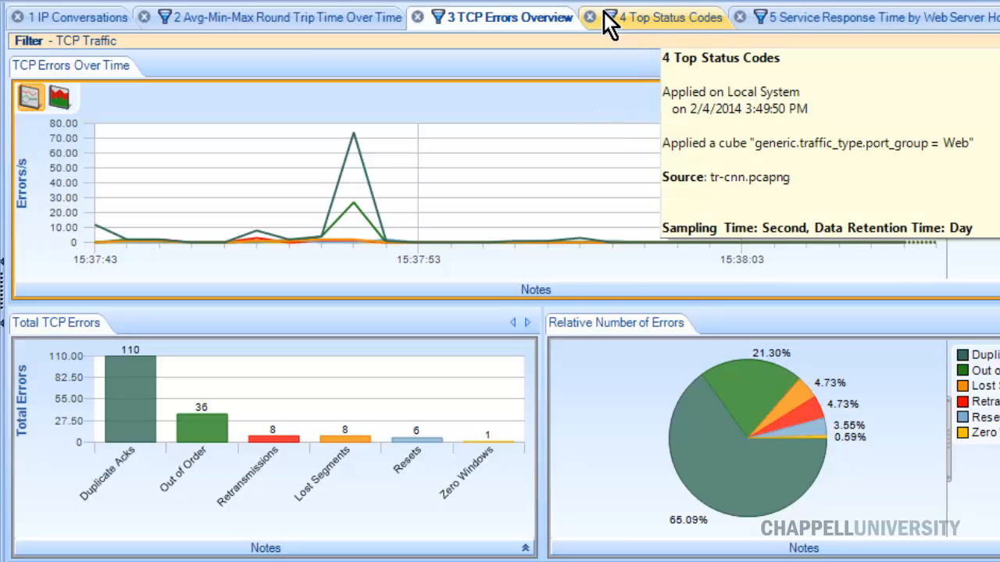
{"action": "left_click", "coordinate": [652, 16]}
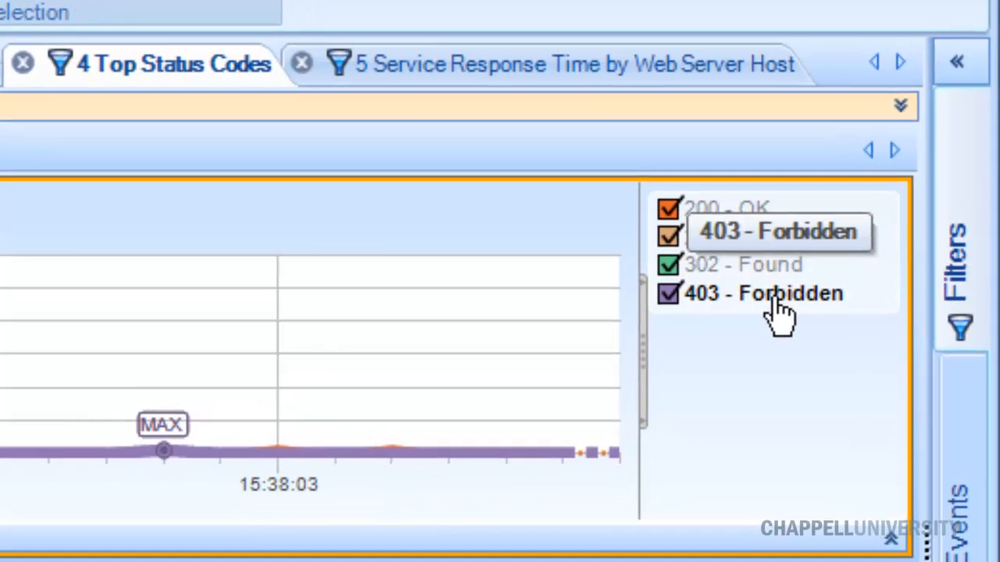
{"action": "right_click", "coordinate": [734, 293]}
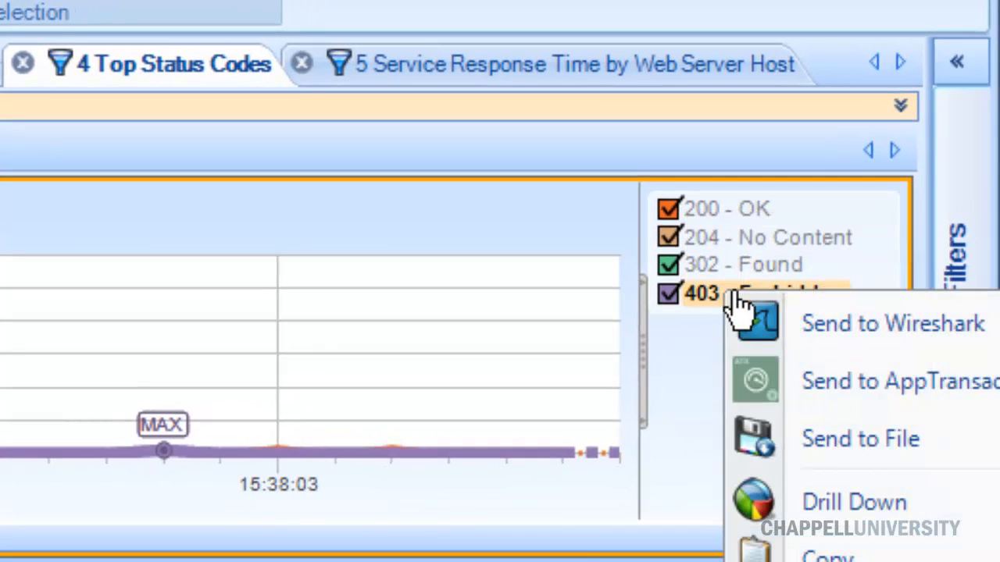
{"action": "left_click", "coordinate": [707, 284]}
{"action": "right_click", "coordinate": [707, 289]}
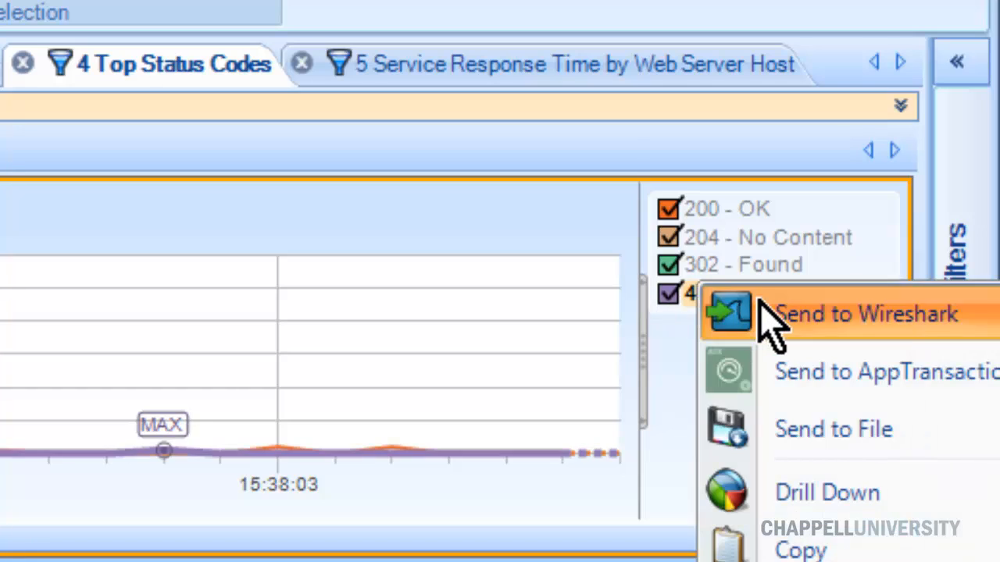
{"action": "left_click", "coordinate": [711, 312]}
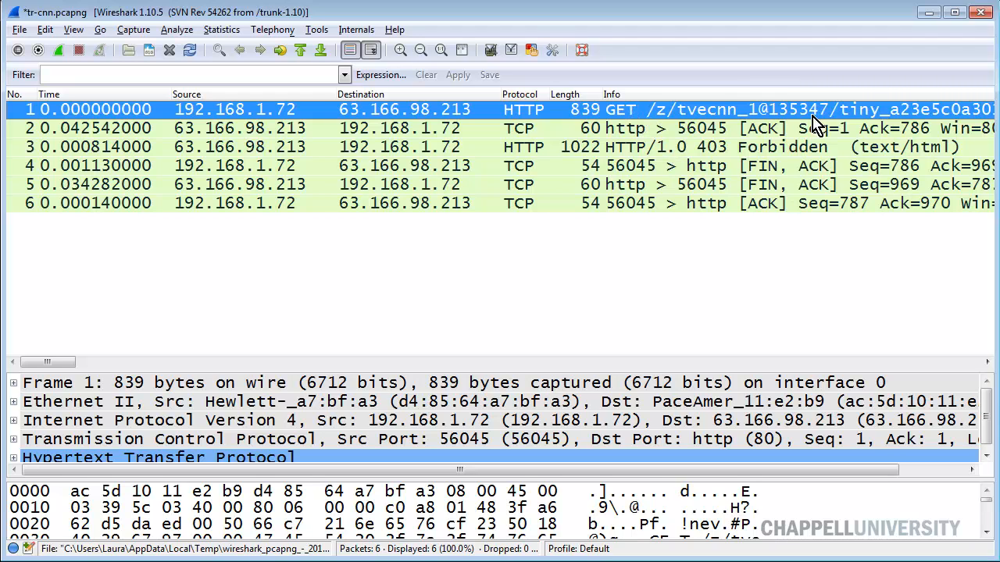
Step: Check the 403 Forbidden packet, enlarge the packet details area and expand the Hypertext Transfer Protocol section of the GET request in packet 1
{"action": "left_click", "coordinate": [770, 149]}
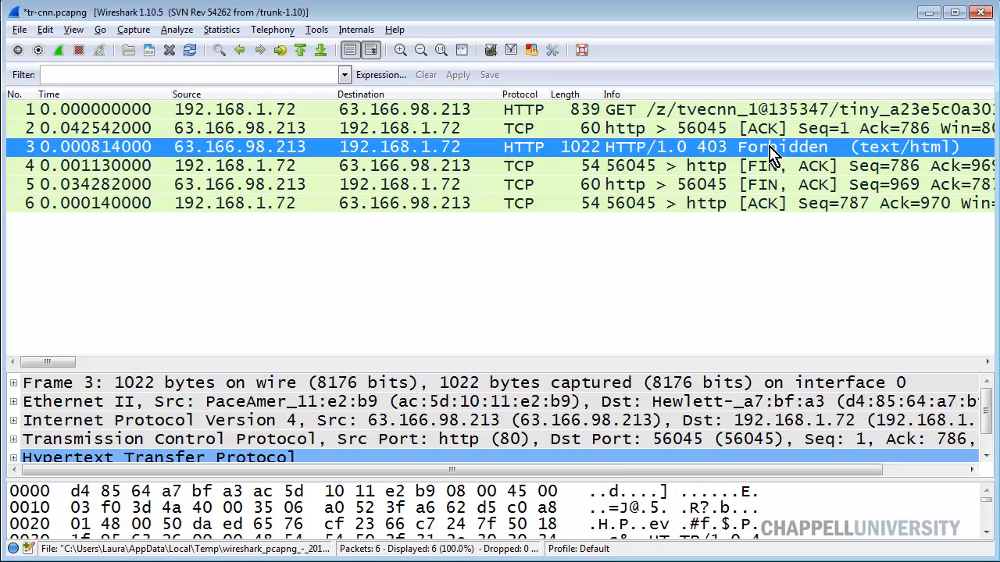
{"action": "left_click", "coordinate": [669, 111]}
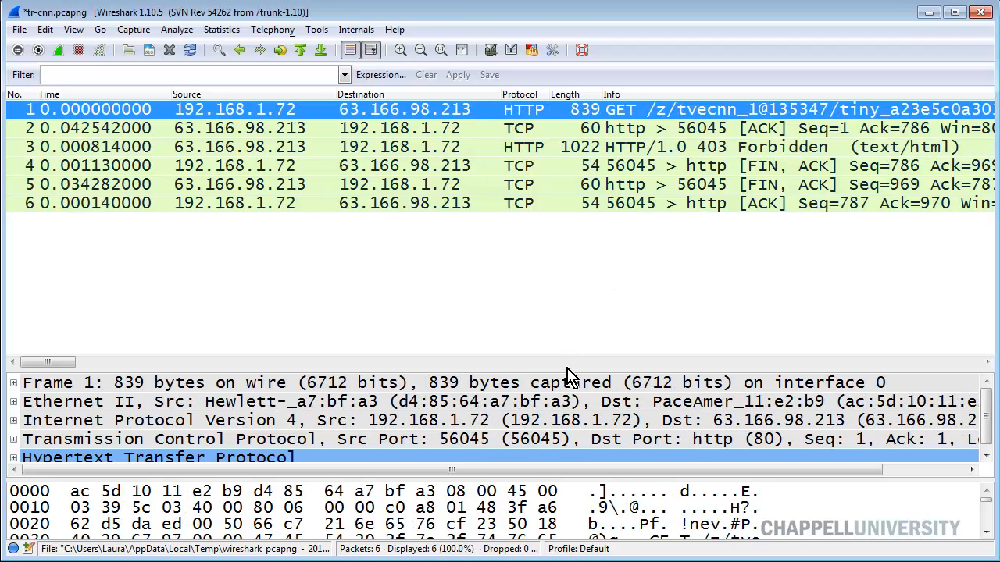
{"action": "left_click_drag", "start_coordinate": [574, 370], "coordinate": [576, 235]}
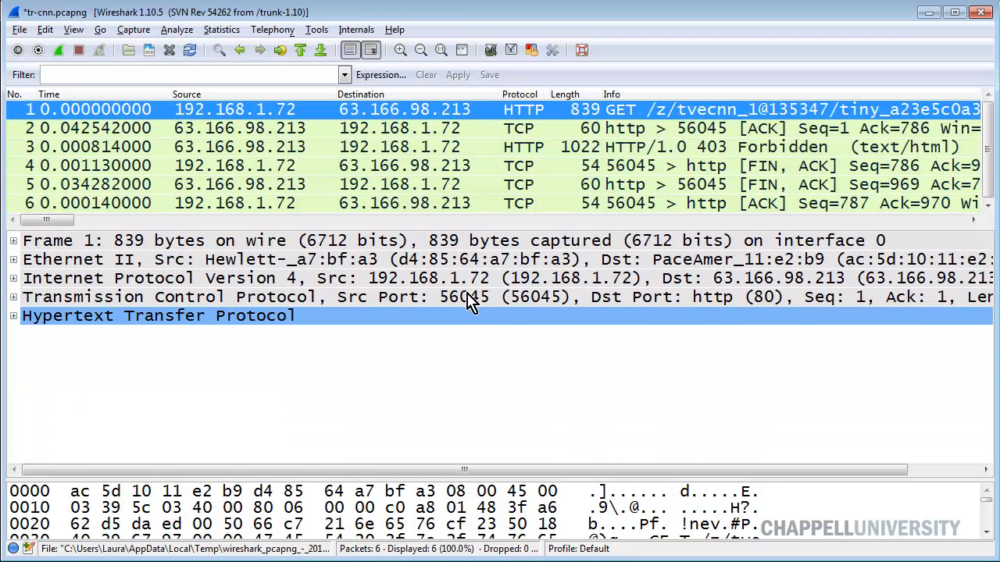
{"action": "double_click", "coordinate": [461, 317]}
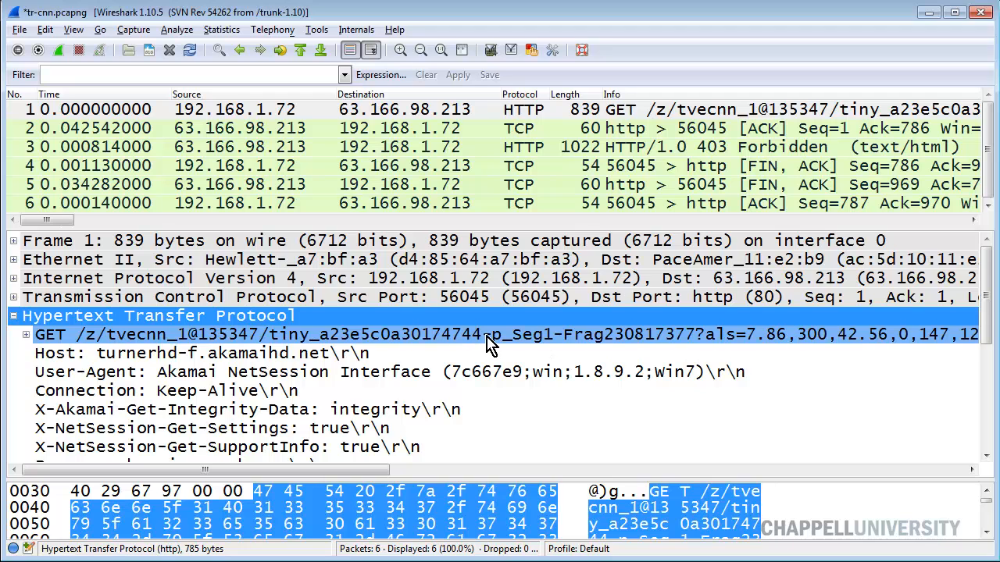
Step: Examine the Referer line and the requested path in the HTTP details of the GET packet
{"action": "scroll", "coordinate": [484, 346], "scroll_direction": "down", "scroll_amount": 2}
{"action": "scroll", "coordinate": [486, 346], "scroll_direction": "down", "scroll_amount": 3}
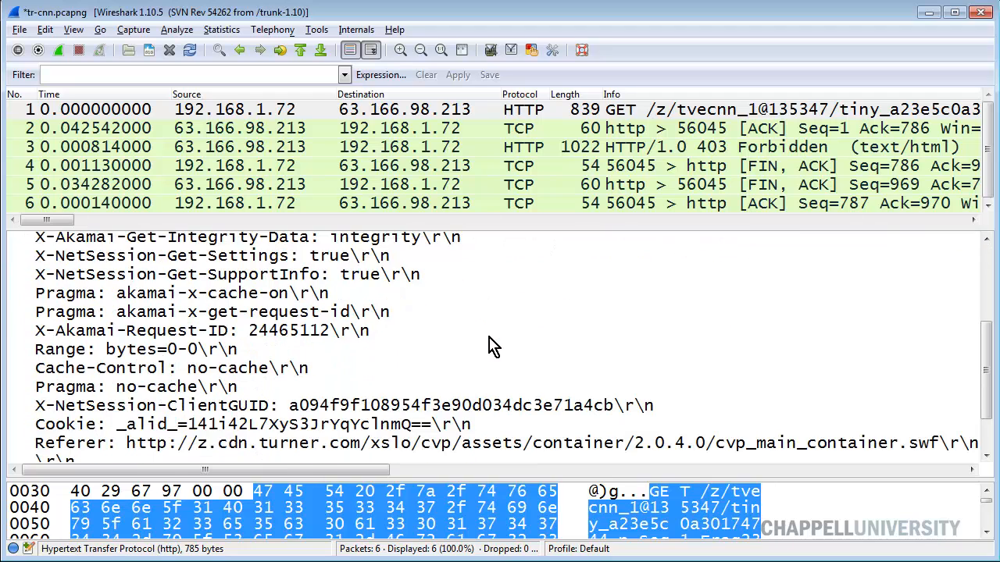
{"action": "left_click", "coordinate": [361, 409]}
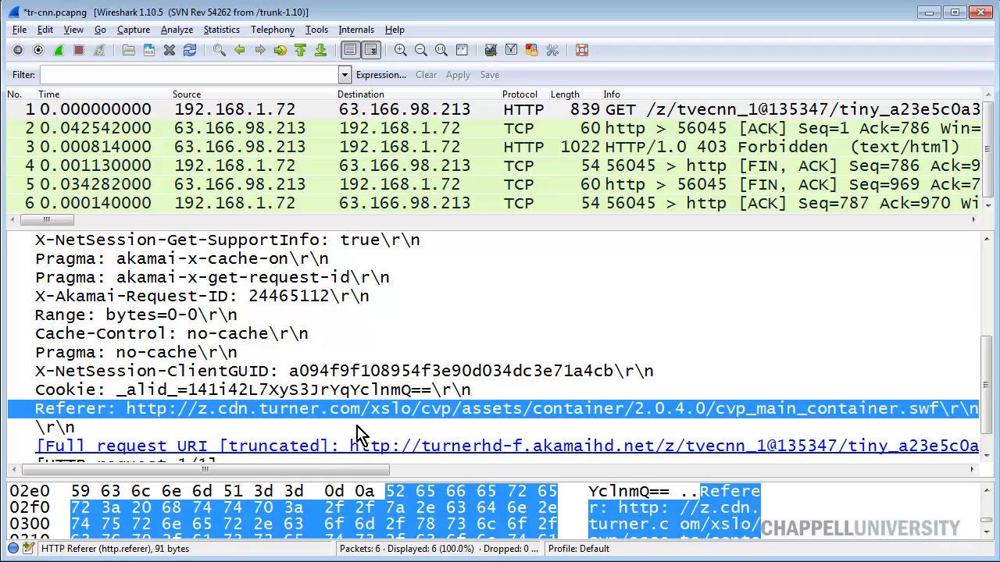
{"action": "left_click_drag", "start_coordinate": [324, 470], "coordinate": [381, 478]}
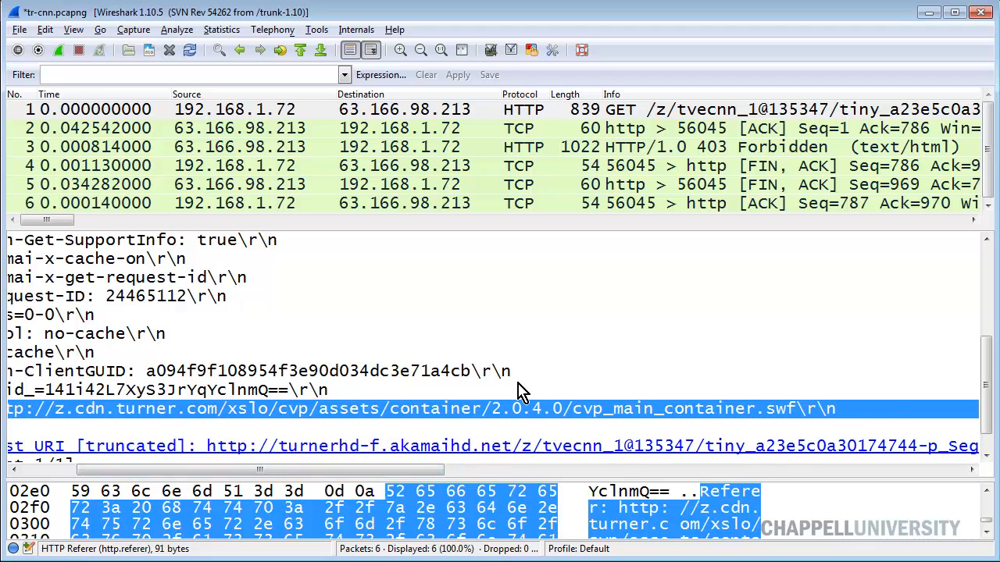
{"action": "scroll", "coordinate": [508, 391], "scroll_direction": "up", "scroll_amount": 2}
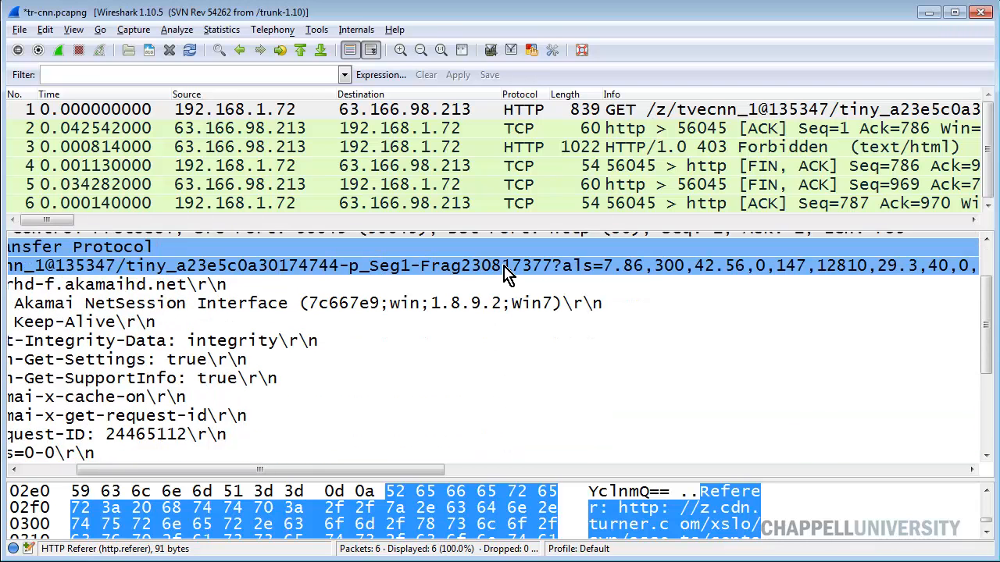
Step: Select the 403 Forbidden response packet and quit Wireshark without saving the captured packets
{"action": "left_click", "coordinate": [645, 151]}
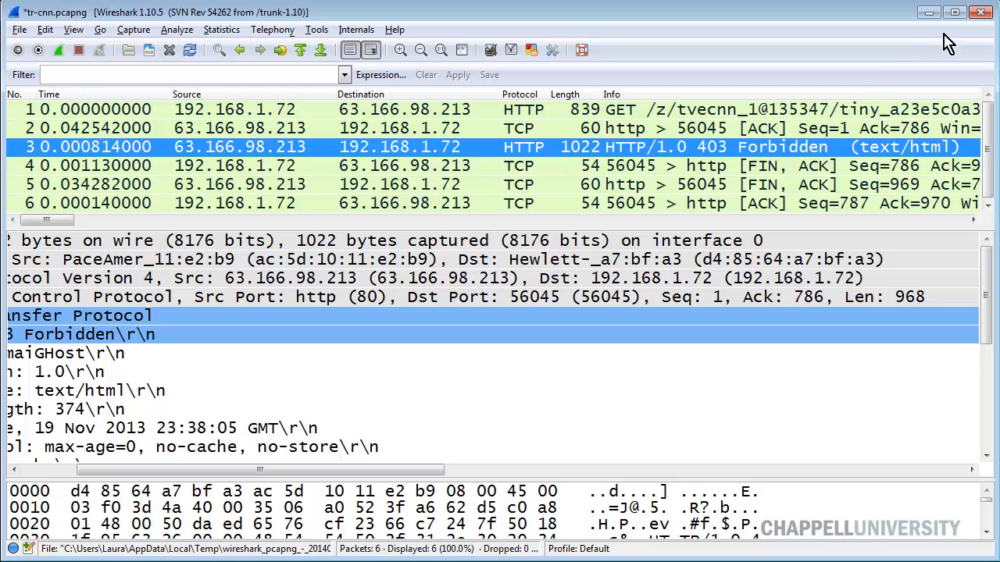
{"action": "left_click", "coordinate": [980, 12]}
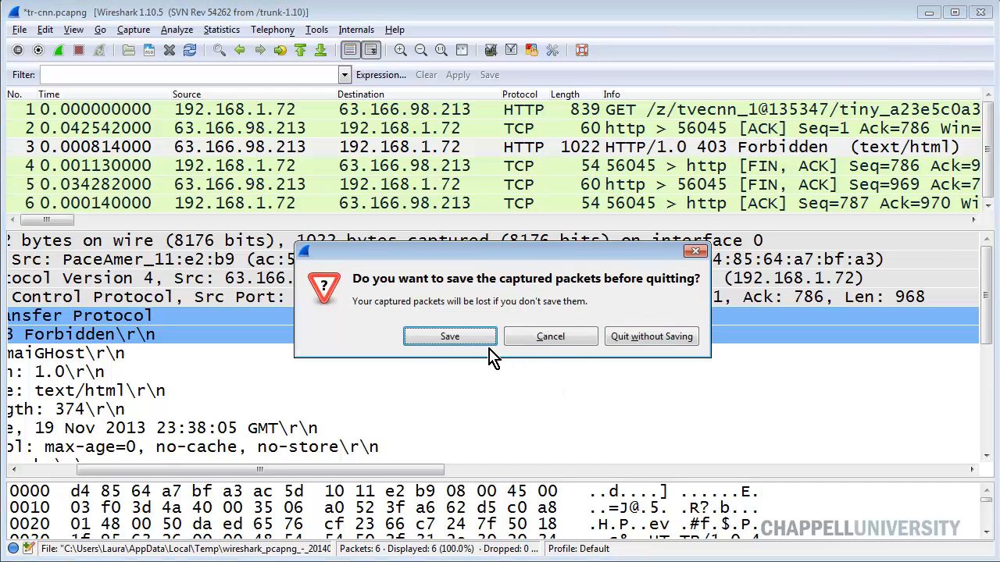
{"action": "left_click", "coordinate": [637, 342]}
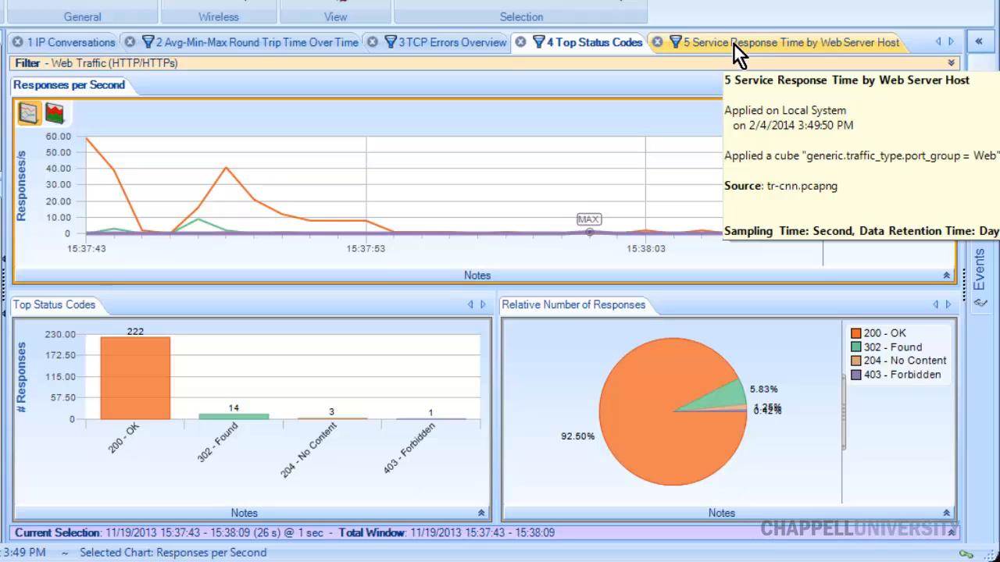
Step: Examine the slowest hosts in the Service Response Time by Web Server Host view
{"action": "left_click", "coordinate": [734, 42]}
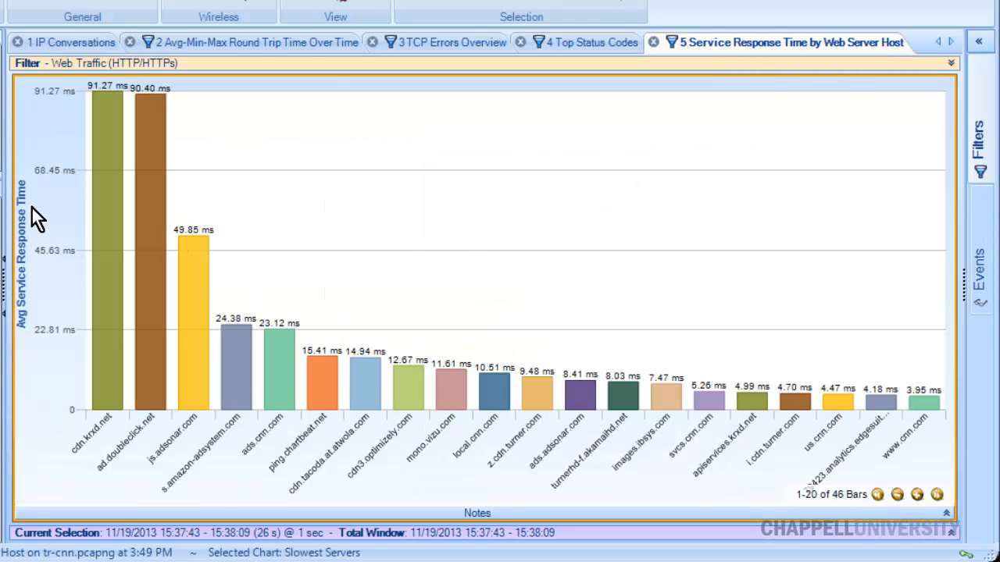
{"action": "mouse_move", "coordinate": [129, 198]}
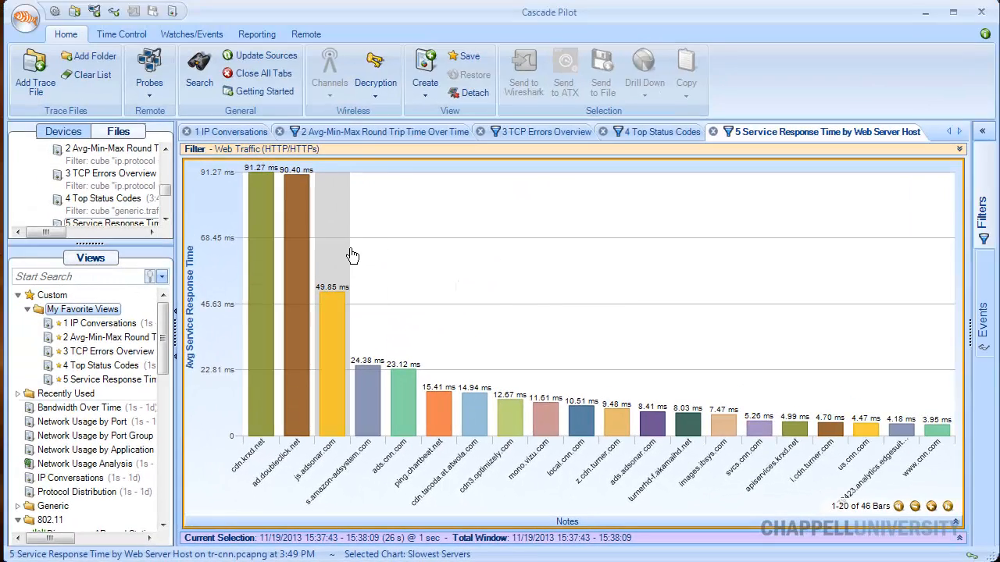
{"action": "mouse_move", "coordinate": [303, 254]}
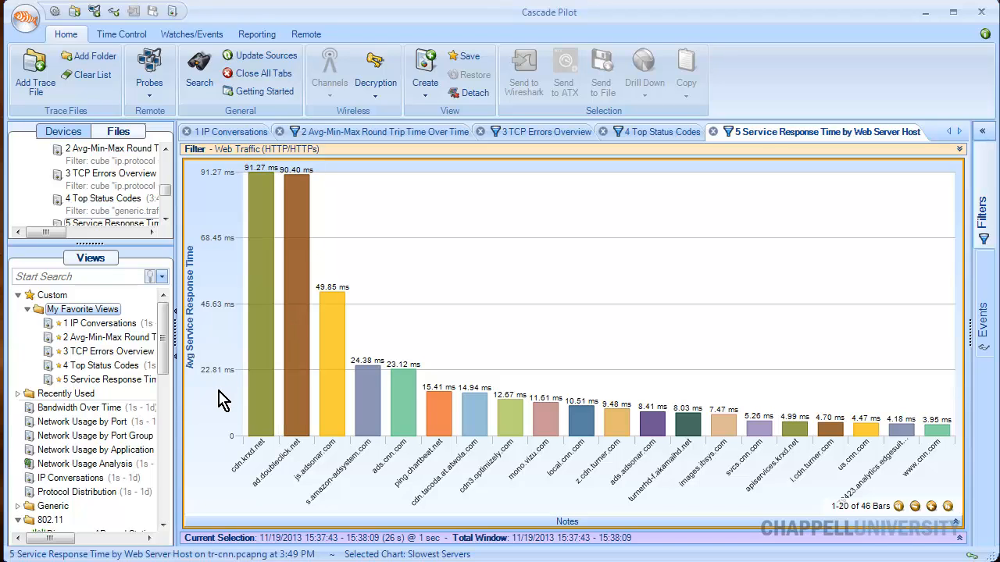
Step: Close all open views and apply the whole My Favorite Views folder to the tr-youtubebad.pcapng trace file
{"action": "left_click", "coordinate": [251, 74]}
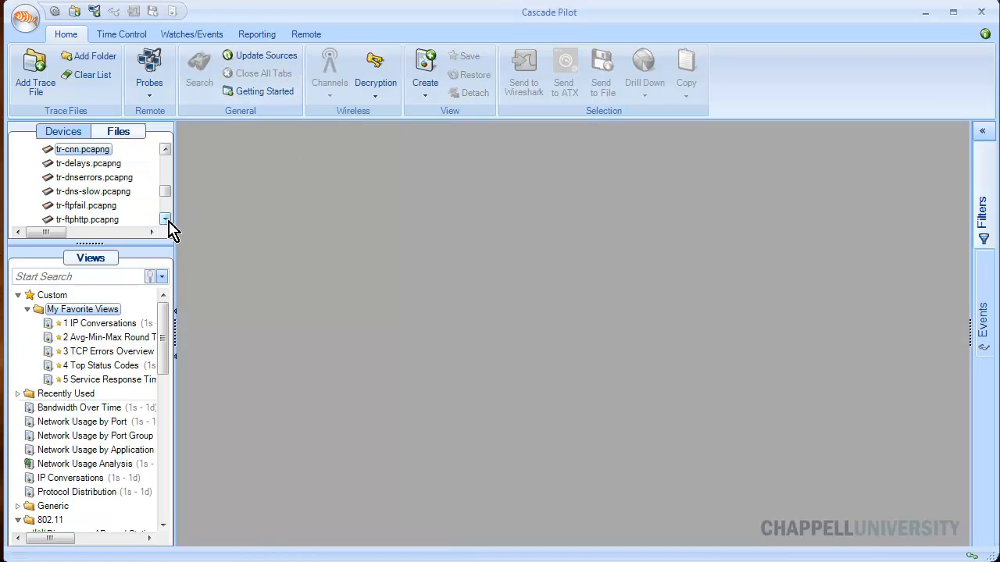
{"action": "left_click", "coordinate": [167, 220]}
{"action": "left_click", "coordinate": [166, 219]}
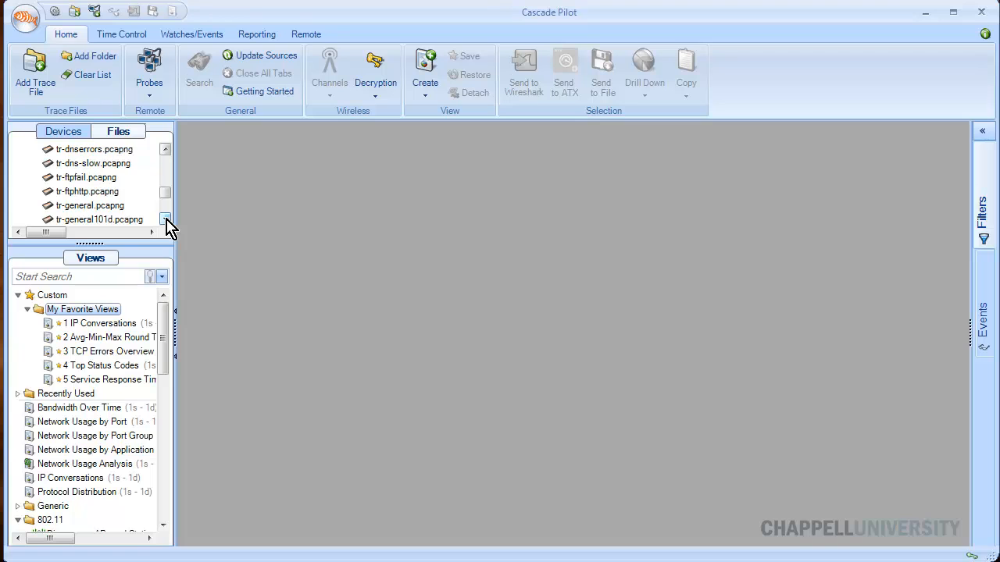
{"action": "left_click", "coordinate": [167, 219]}
{"action": "left_click", "coordinate": [166, 219]}
{"action": "left_click", "coordinate": [167, 219]}
{"action": "left_click", "coordinate": [166, 219]}
{"action": "left_click", "coordinate": [166, 219]}
{"action": "left_click", "coordinate": [167, 220]}
{"action": "left_click", "coordinate": [166, 220]}
{"action": "left_click", "coordinate": [166, 220]}
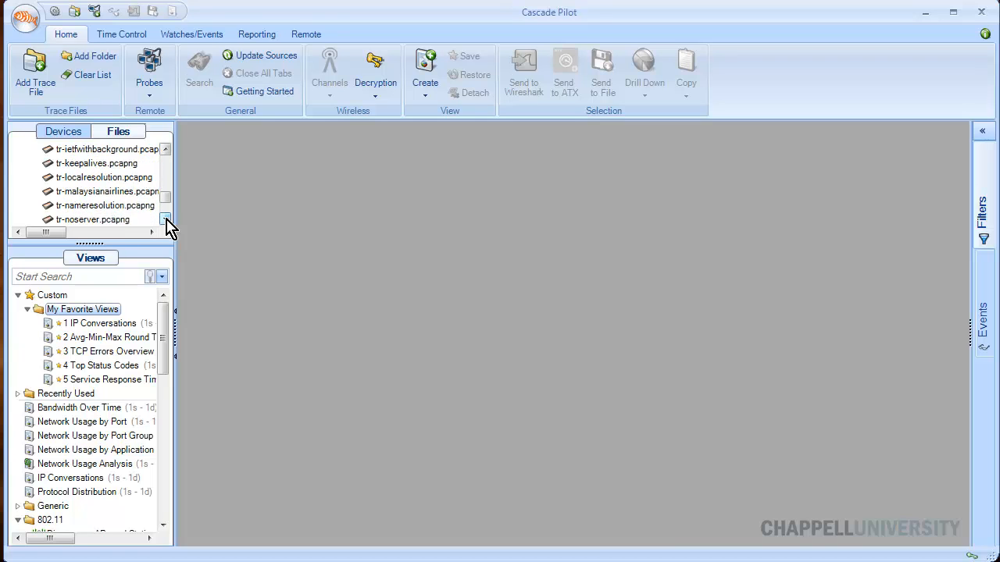
{"action": "left_click", "coordinate": [166, 220]}
{"action": "left_click", "coordinate": [166, 220]}
{"action": "left_click", "coordinate": [166, 220]}
{"action": "left_click", "coordinate": [166, 220]}
{"action": "left_click", "coordinate": [167, 220]}
{"action": "left_click", "coordinate": [166, 220]}
{"action": "left_click", "coordinate": [166, 219]}
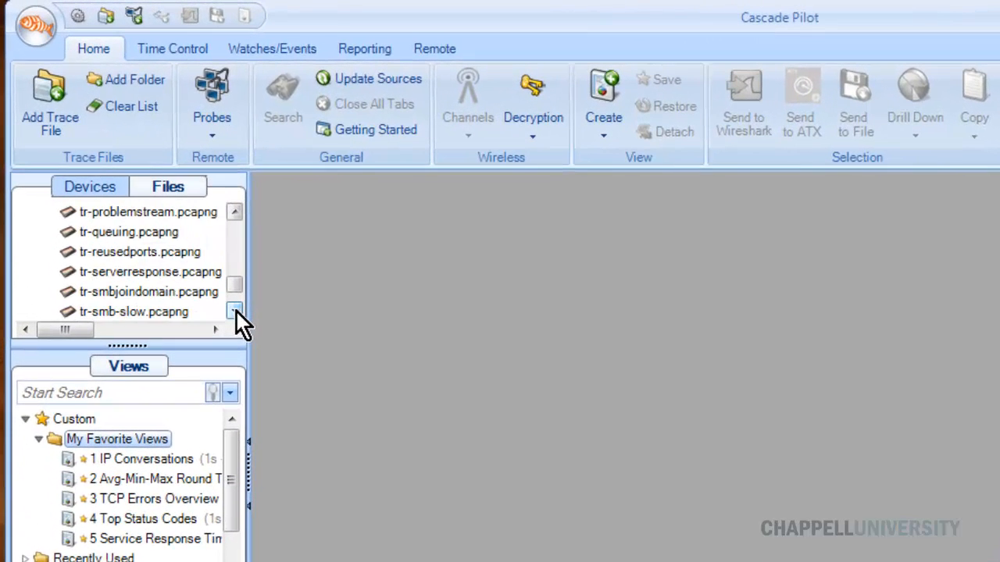
{"action": "left_click", "coordinate": [236, 310]}
{"action": "left_click", "coordinate": [235, 310]}
{"action": "left_click", "coordinate": [236, 310]}
{"action": "left_click", "coordinate": [236, 311]}
{"action": "left_click", "coordinate": [235, 310]}
{"action": "left_click", "coordinate": [235, 310]}
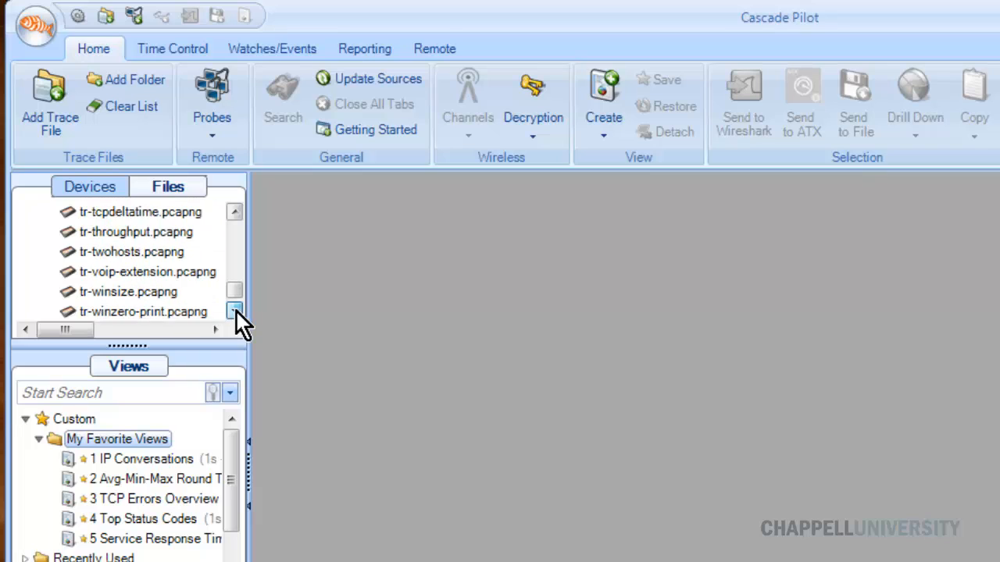
{"action": "left_click", "coordinate": [235, 310]}
{"action": "left_click", "coordinate": [235, 310]}
{"action": "left_click", "coordinate": [235, 310]}
{"action": "left_click", "coordinate": [235, 310]}
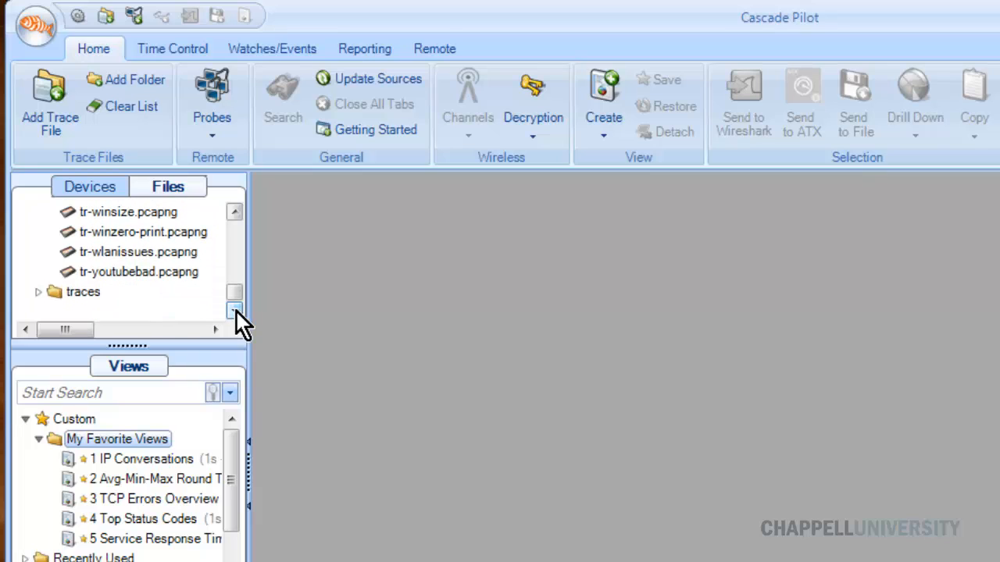
{"action": "left_click", "coordinate": [113, 275]}
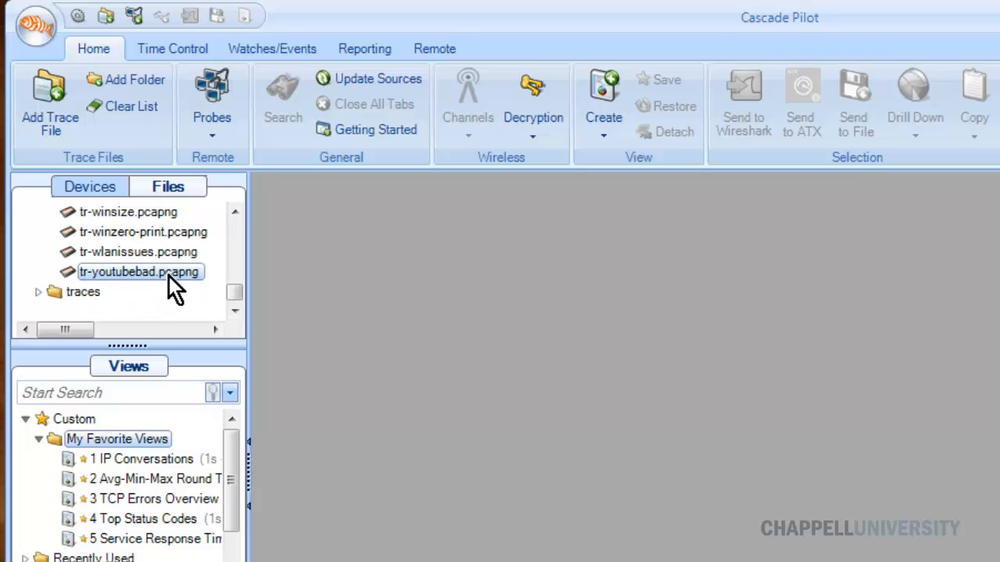
{"action": "left_click_drag", "start_coordinate": [137, 439], "coordinate": [129, 271]}
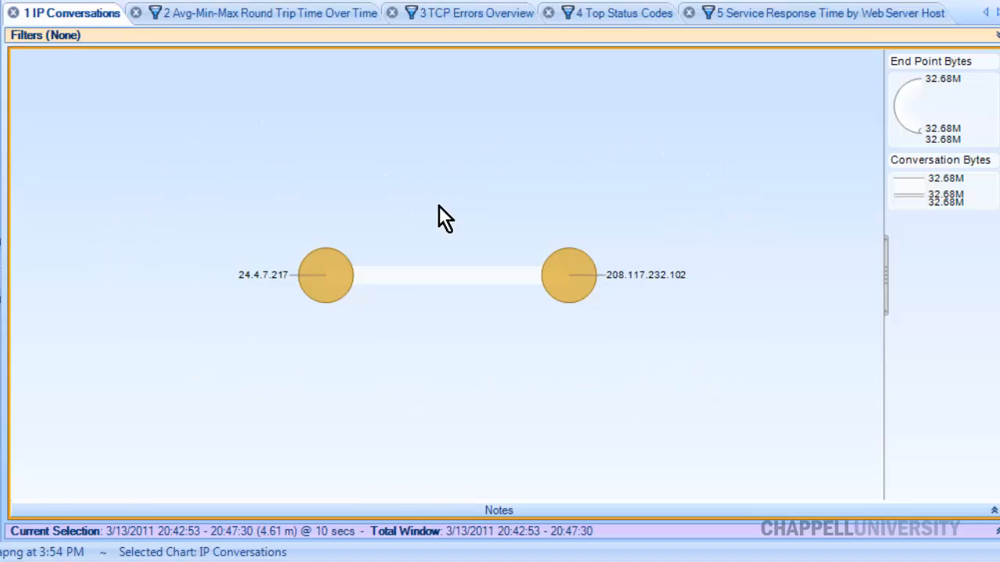
Step: Resolve all IP addresses to host names in the IP Conversations view of tr-youtubebad.pcapng
{"action": "right_click", "coordinate": [480, 178]}
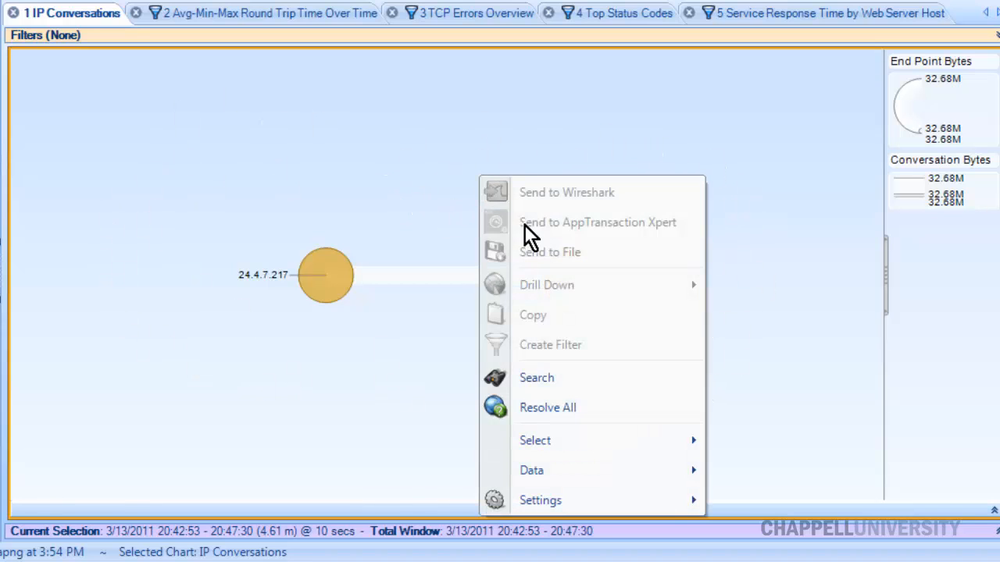
{"action": "left_click", "coordinate": [538, 409]}
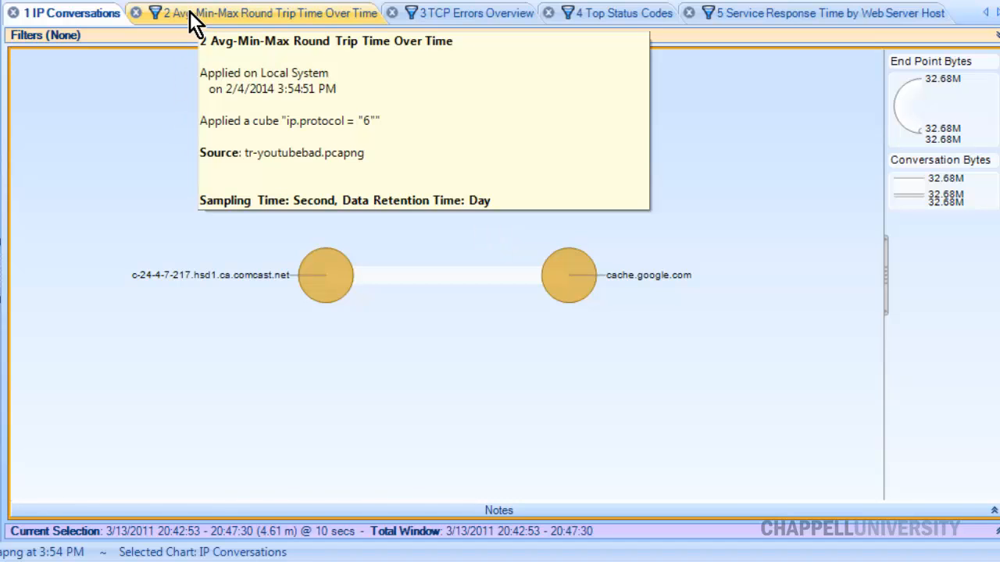
Step: Examine views 2 to 5 of tr-youtubebad.pcapng in order, from round trip time through TCP errors and status codes to service response time
{"action": "left_click", "coordinate": [189, 11]}
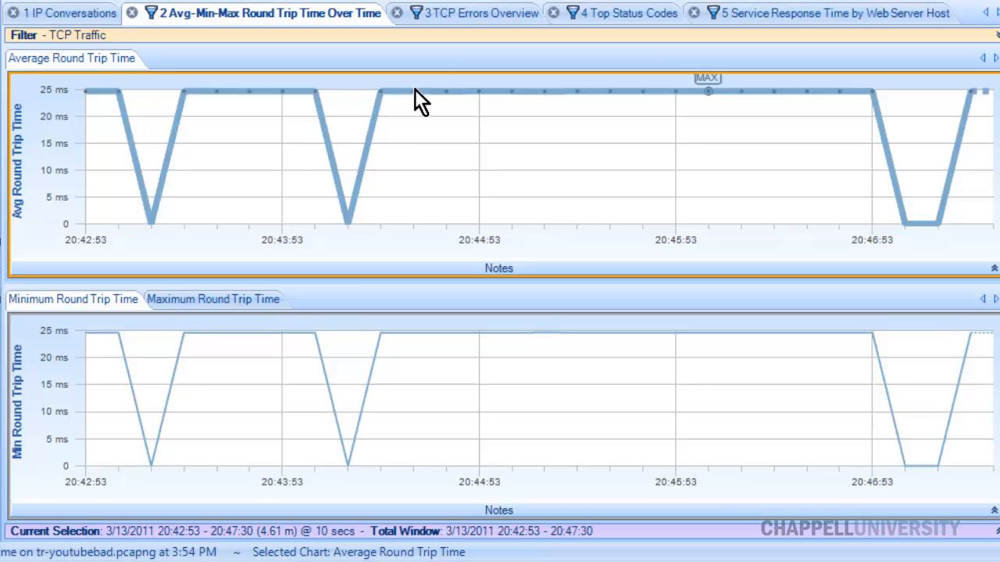
{"action": "left_click", "coordinate": [462, 11]}
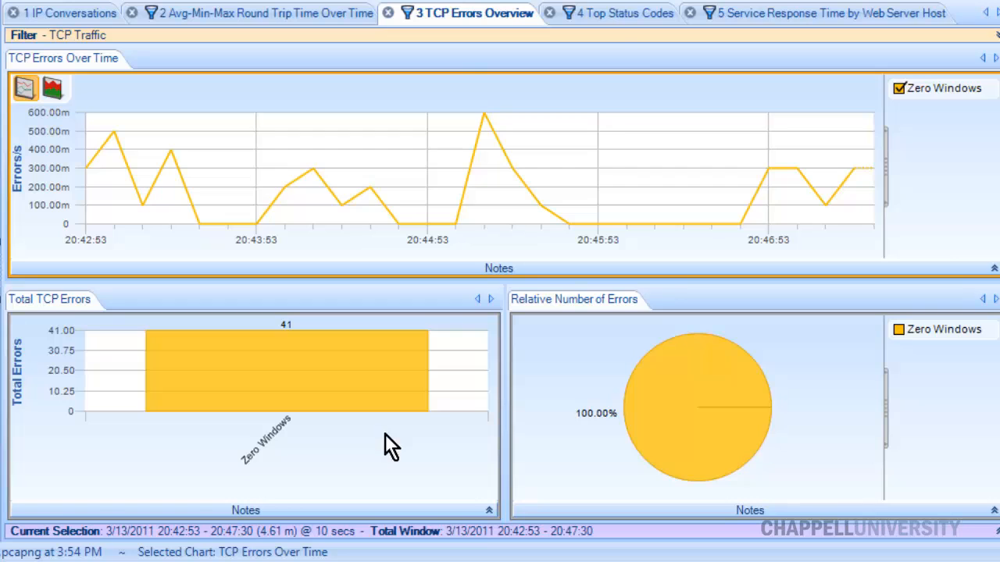
{"action": "mouse_move", "coordinate": [618, 21]}
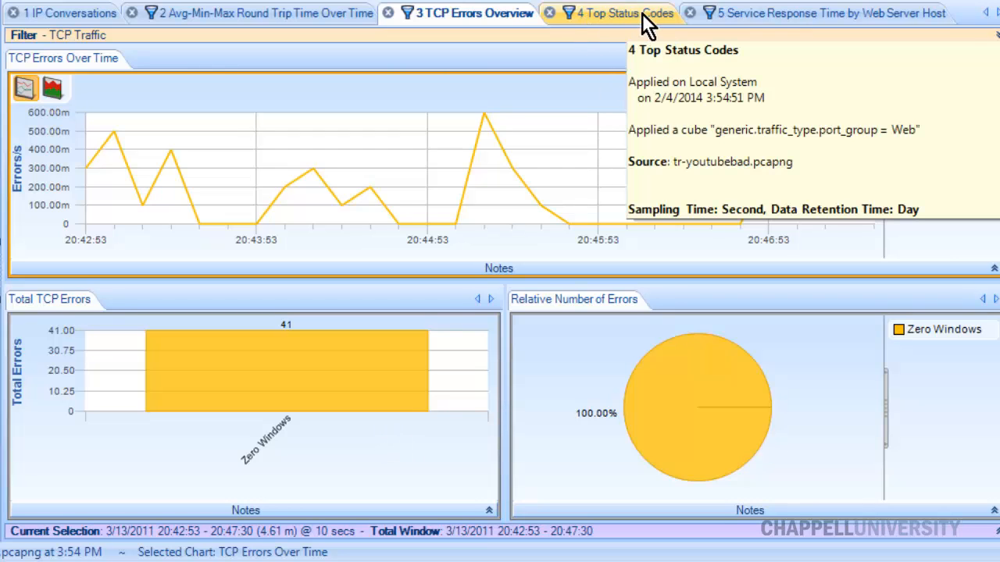
{"action": "left_click", "coordinate": [613, 17]}
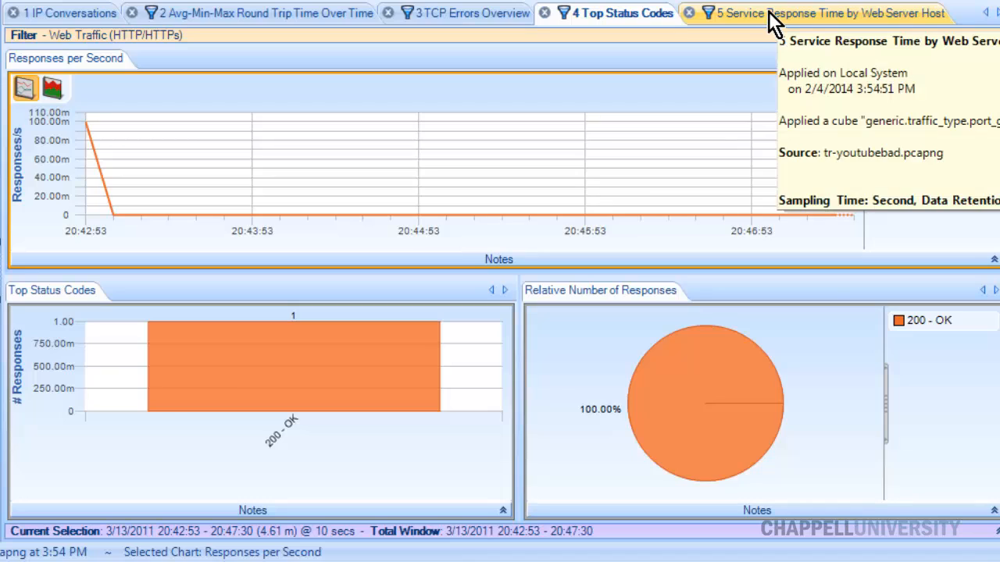
{"action": "left_click", "coordinate": [712, 14]}
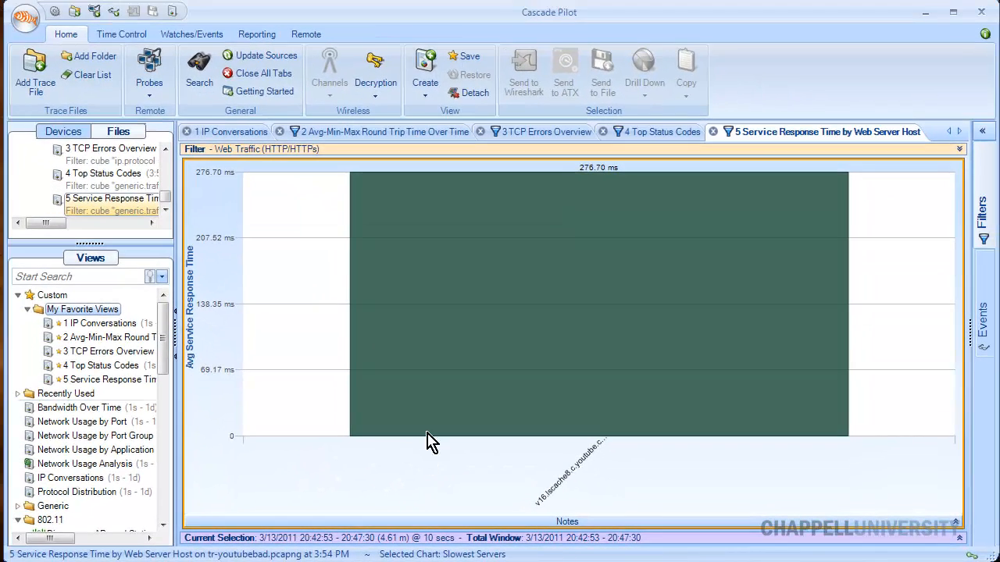
Step: Close all open views and widen the Files and Views area to show the full names of the favorite views
{"action": "left_click", "coordinate": [223, 29]}
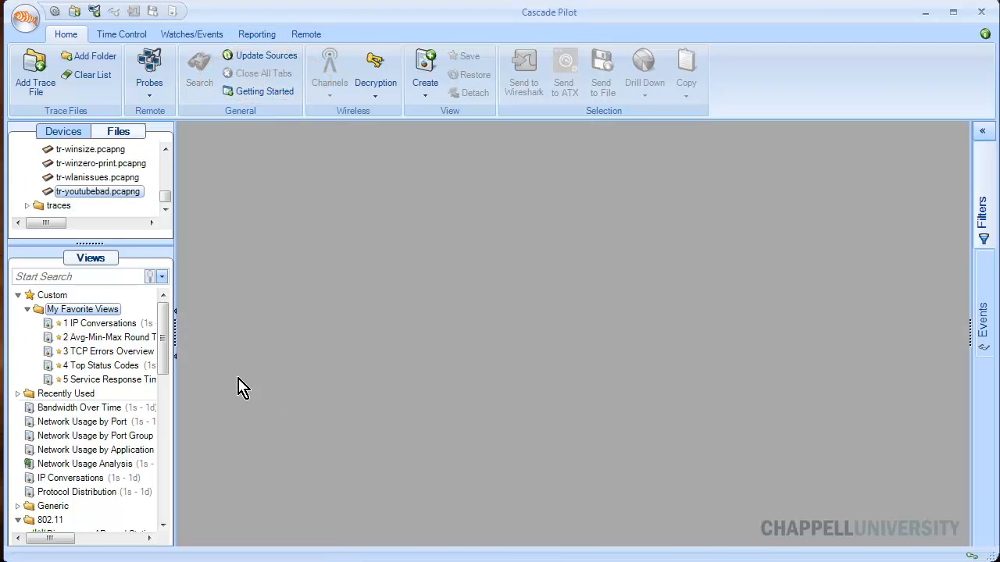
{"action": "left_click_drag", "start_coordinate": [185, 335], "coordinate": [281, 342]}
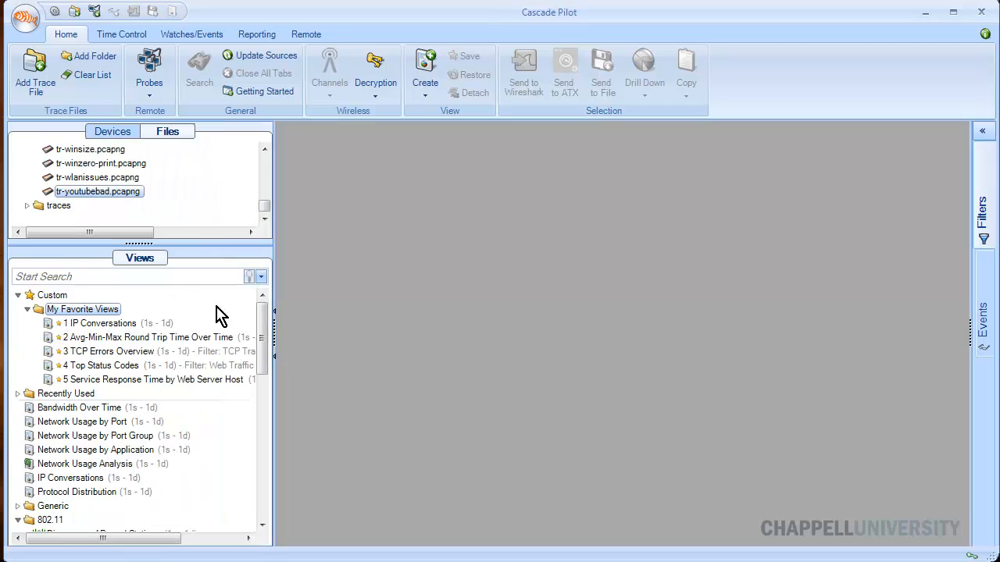